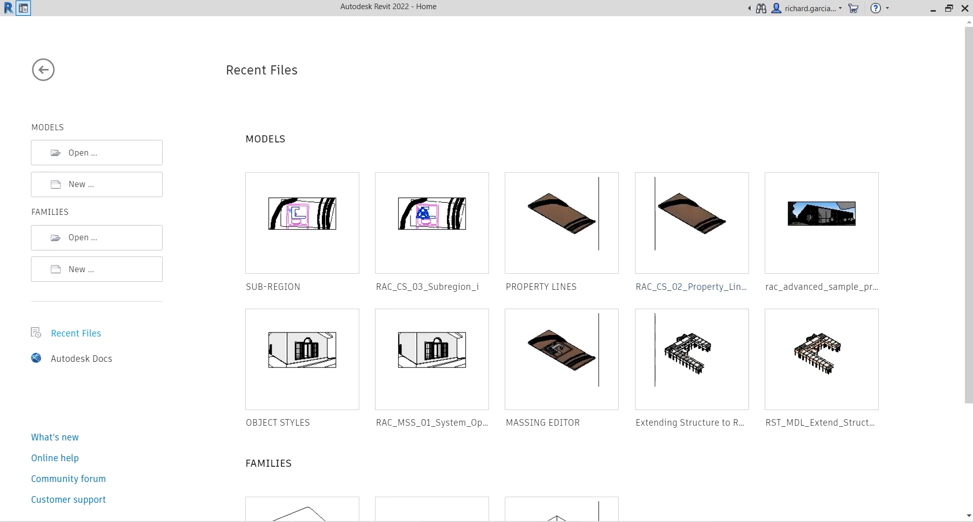
- Switch to the YouTube Studio browser window and read the viewer comment about showing wire size in a schedule
drag(972, 157, 649, 97)
double_click(653, 96)
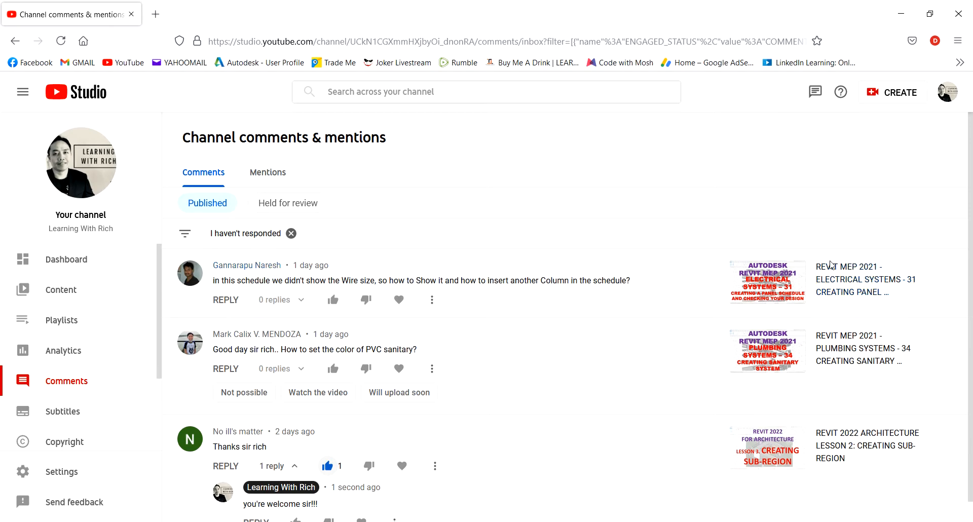
click(778, 290)
drag(341, 13, 972, 119)
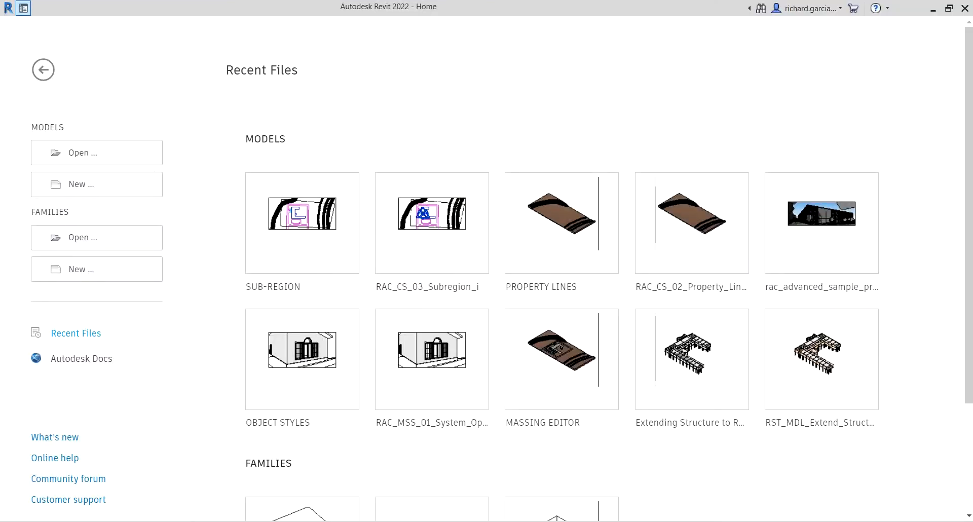
- Open the Revit sample file rme_advanced_sample_project from the Samples folder
click(24, 8)
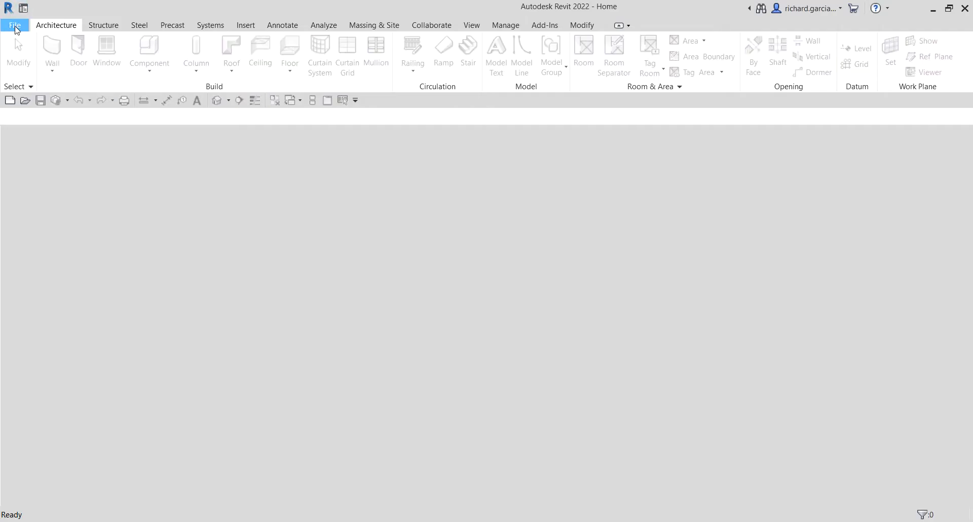
click(14, 25)
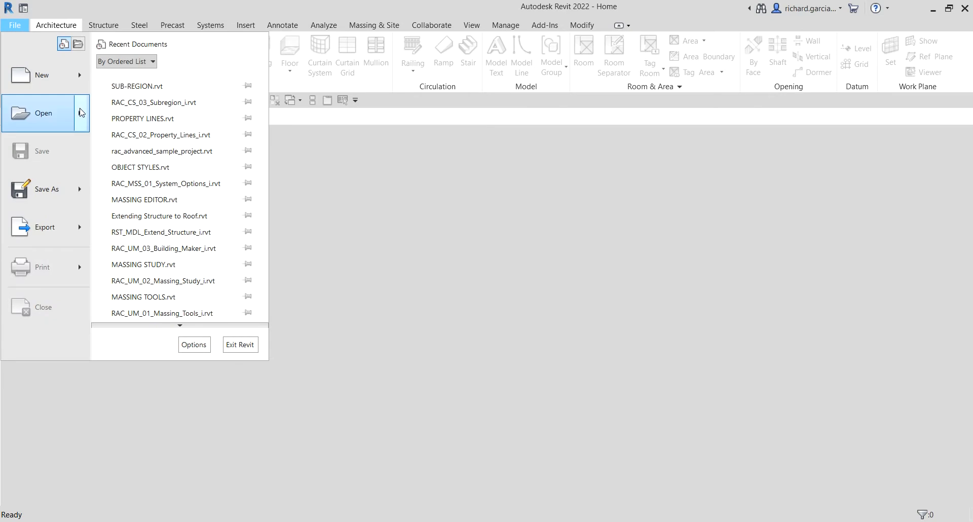
click(79, 113)
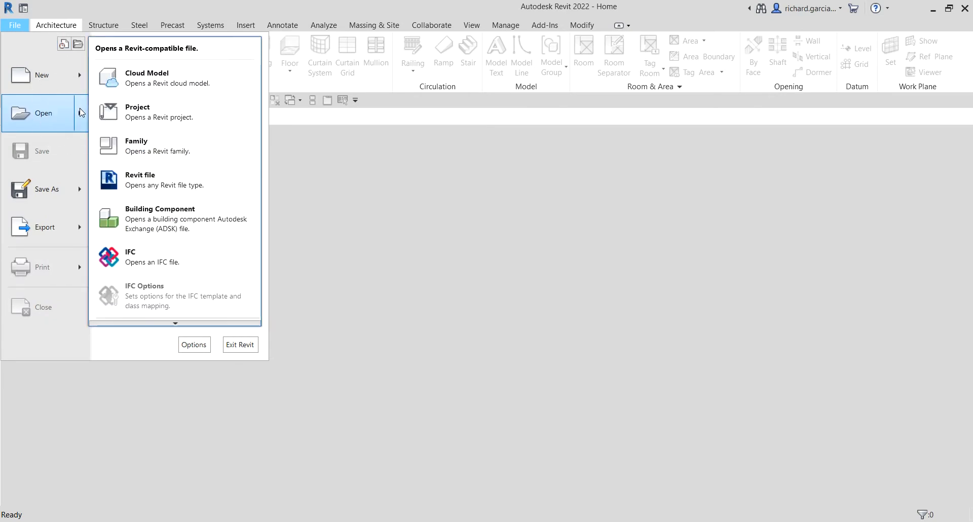
click(171, 323)
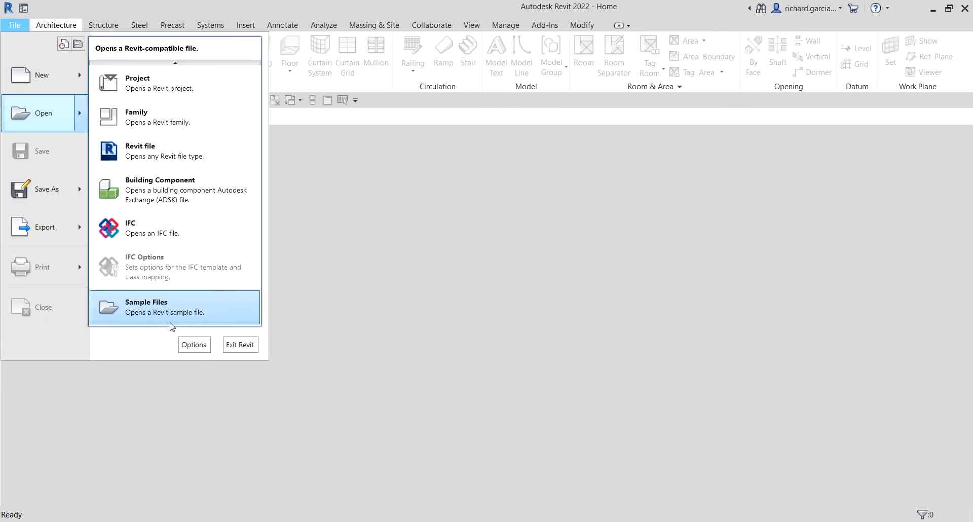
click(149, 307)
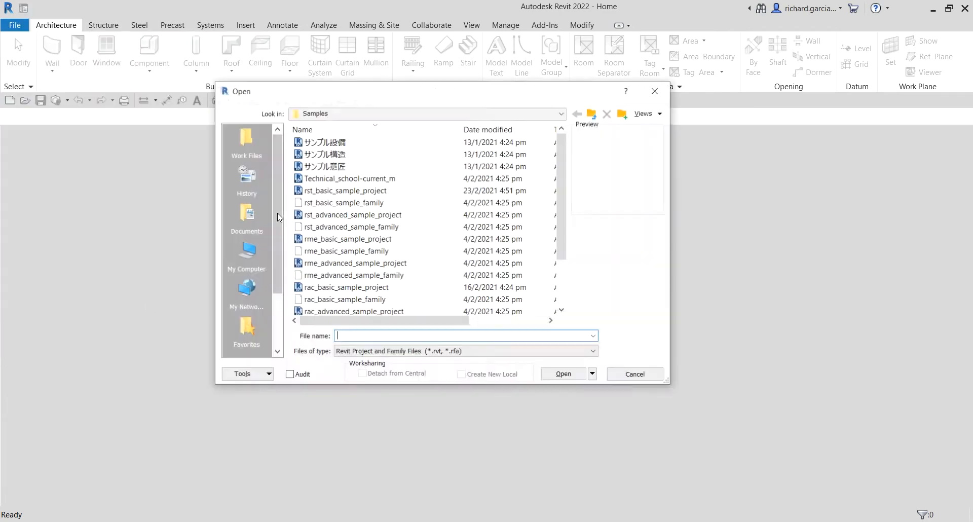
click(350, 251)
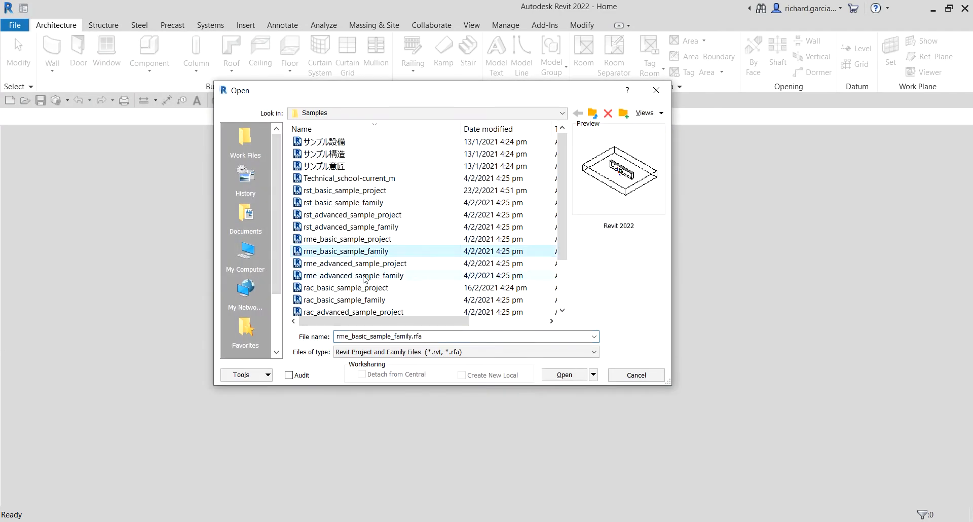
click(335, 266)
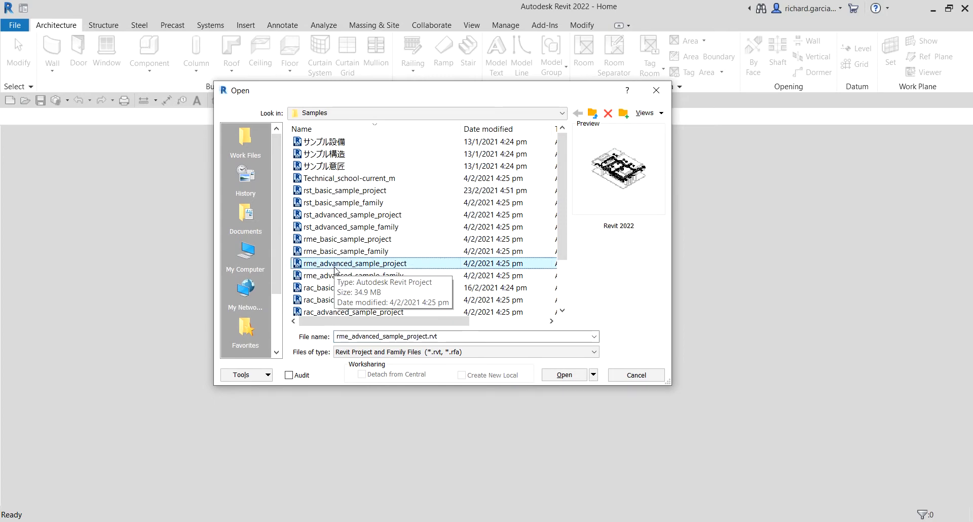
click(564, 376)
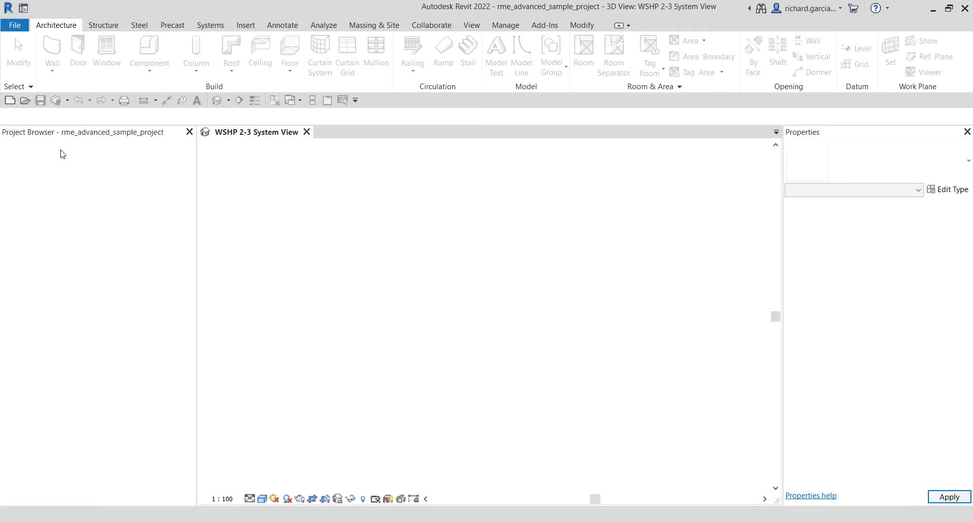
- Create a new building-component schedule for the Electrical Circuits category with the default name Electrical Circuit Schedule
click(38, 133)
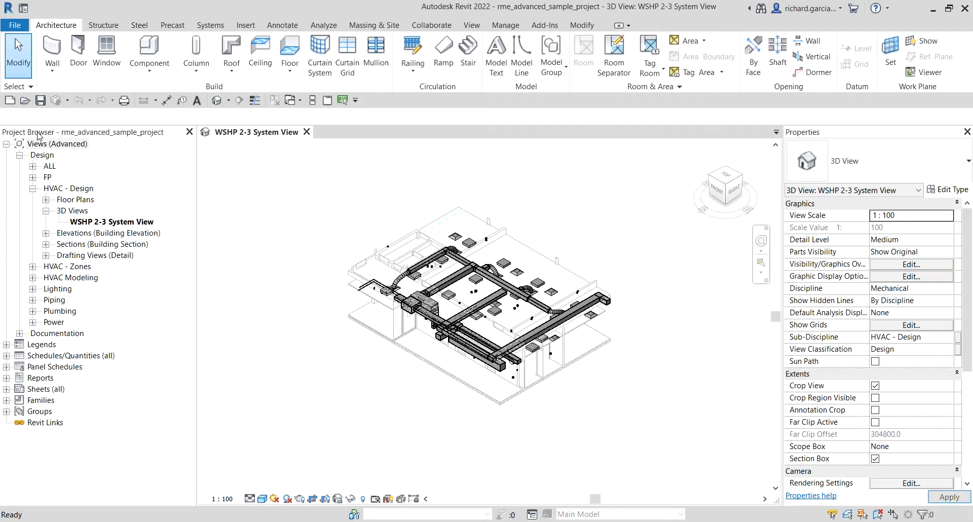
right_click(43, 357)
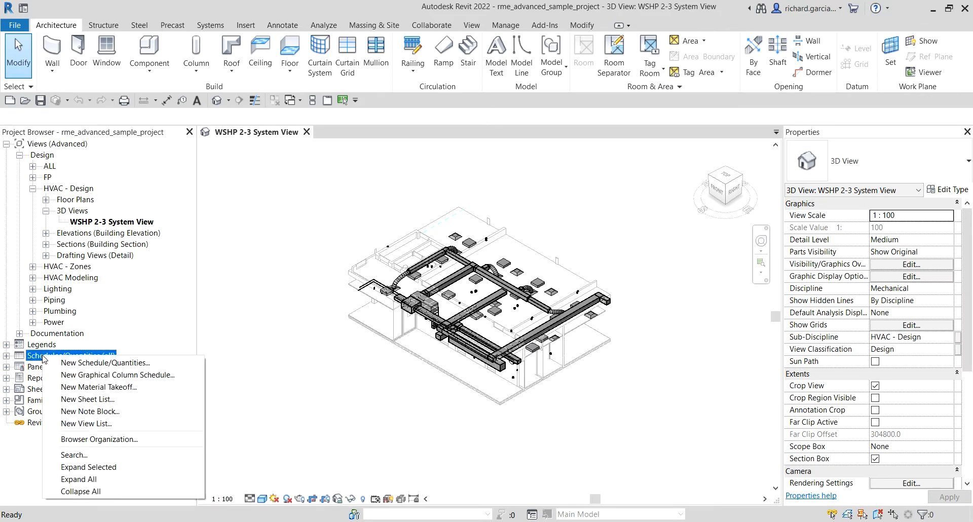
click(91, 364)
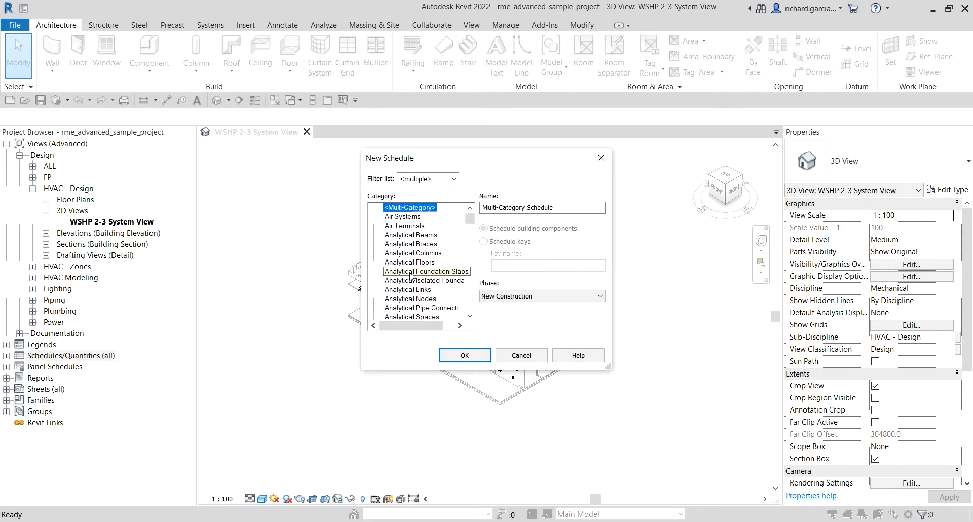
click(409, 274)
scroll(409, 274, down, 1)
scroll(410, 276, down, 8)
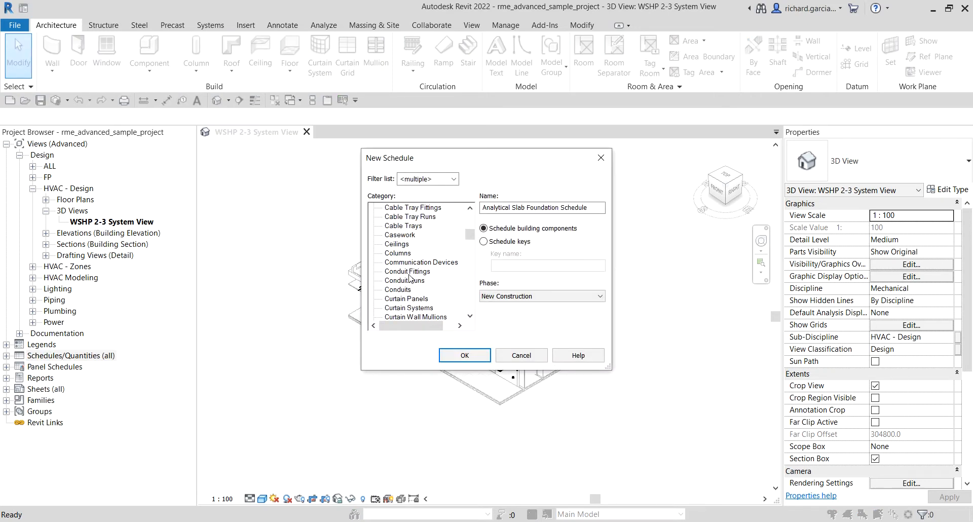
scroll(410, 277, down, 3)
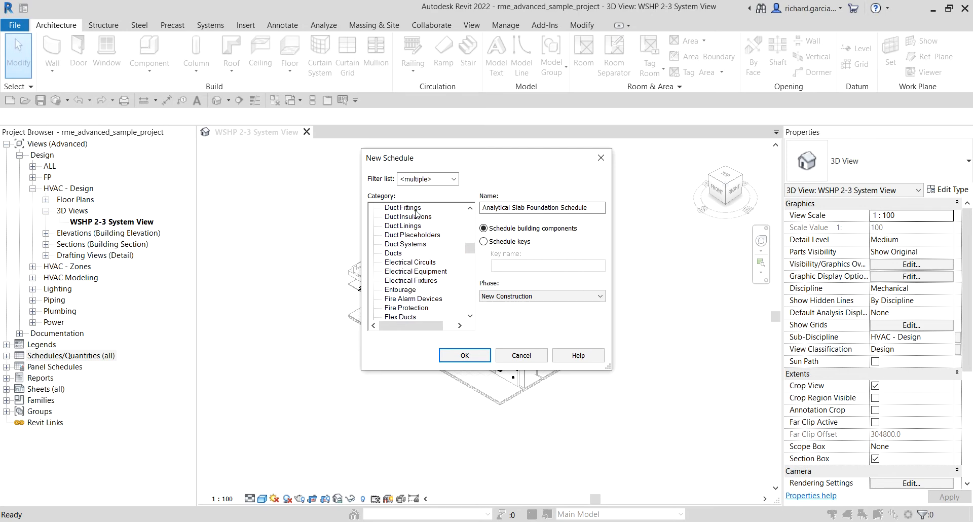
click(408, 263)
click(405, 264)
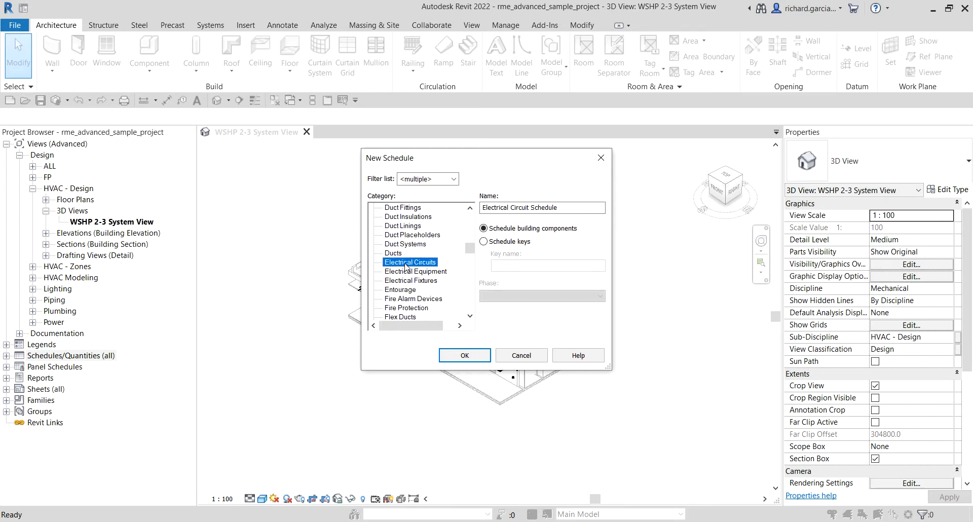
click(406, 264)
click(465, 357)
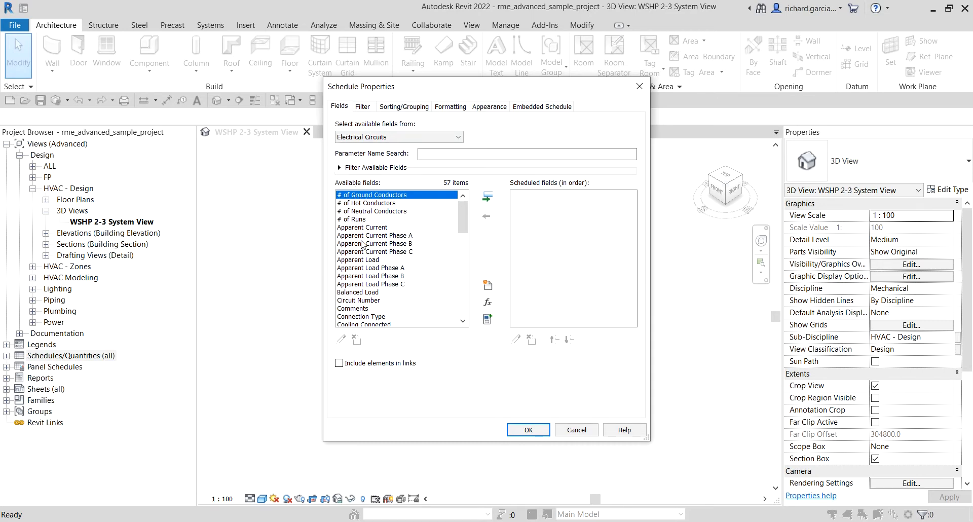
- Add the Panel and Wire Size fields to the electrical circuit schedule and generate it
scroll(383, 251, down, 3)
scroll(378, 266, down, 4)
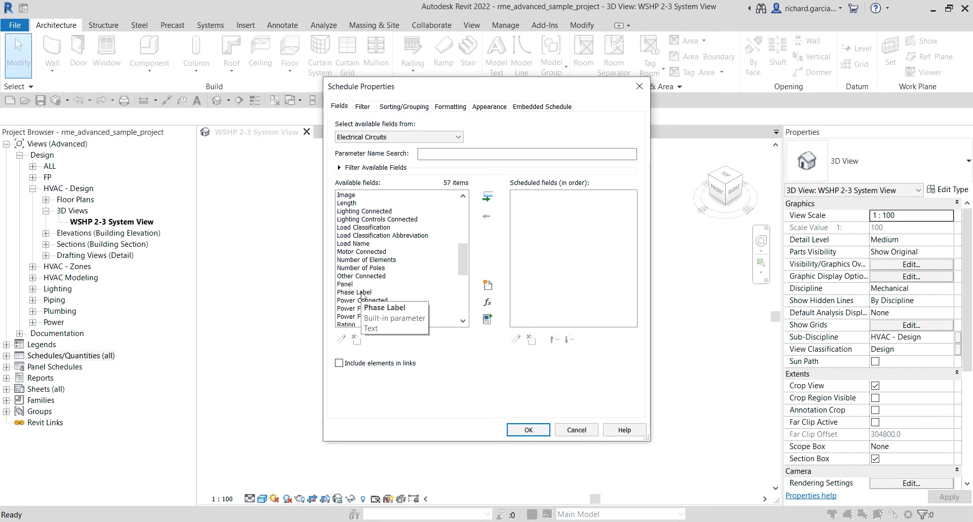
double_click(349, 284)
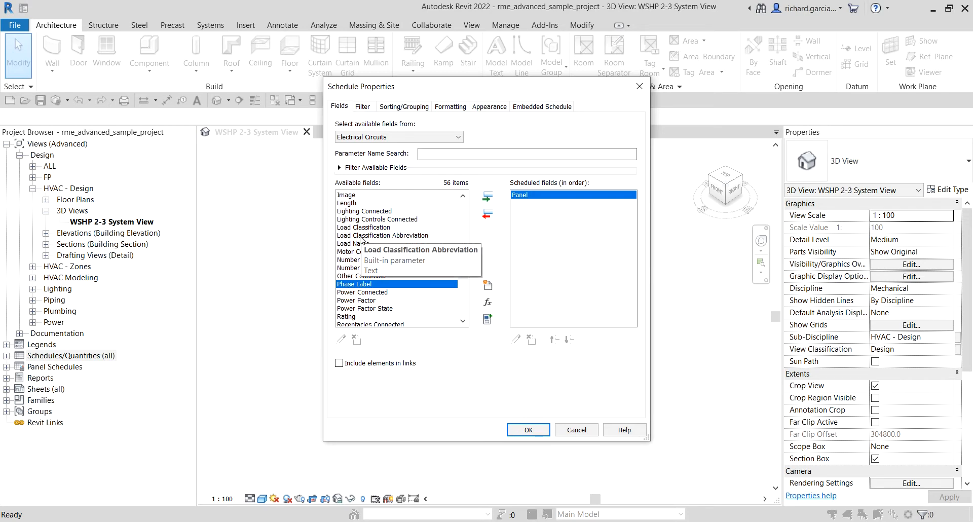
scroll(360, 259, down, 7)
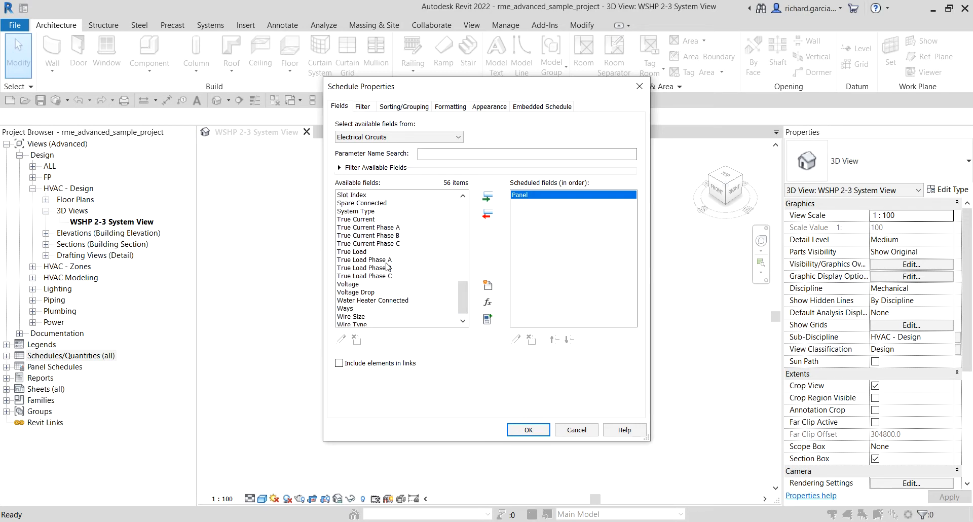
click(349, 316)
double_click(349, 316)
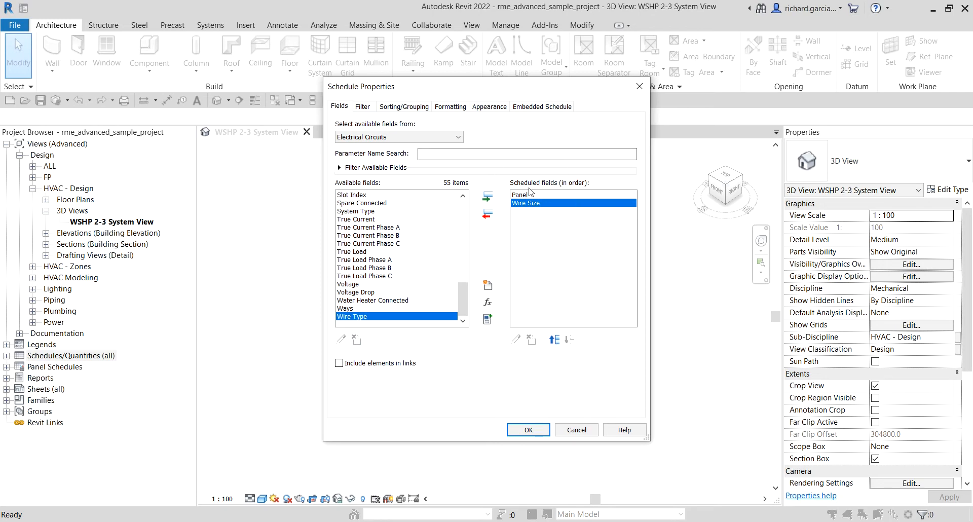
click(529, 431)
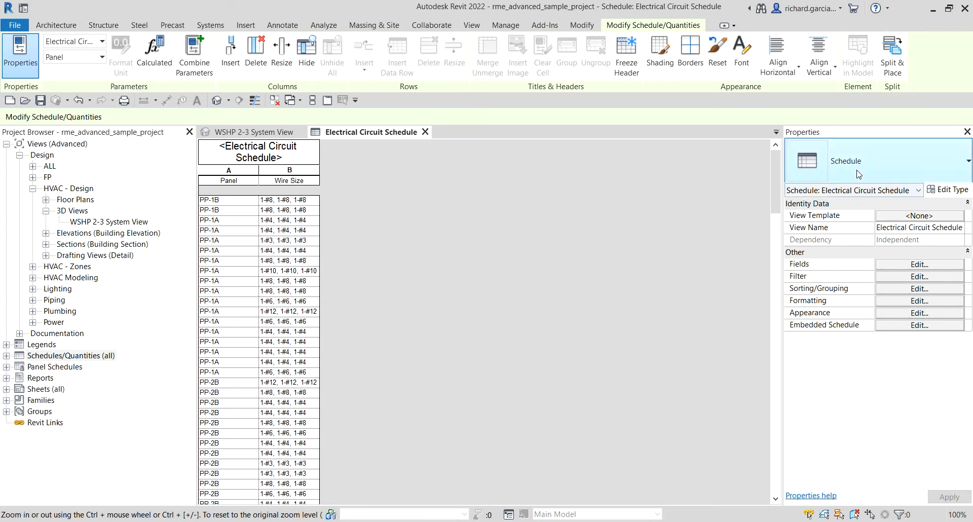
key(ctrl)
key(ctrl)
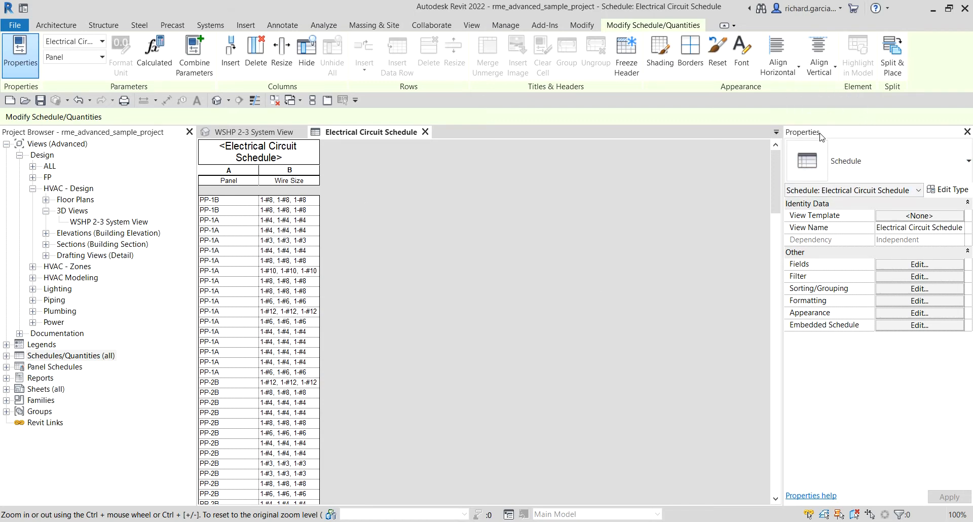
key(ctrl)
key(ctrl)
- Edit the schedule's fields to add Load Classification and Wire Type as further columns after Wire Size
click(904, 265)
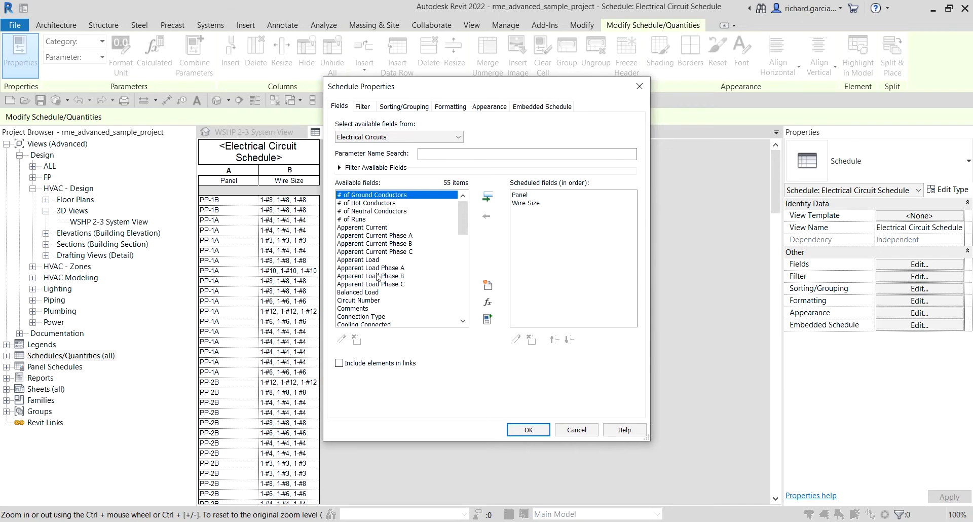
scroll(400, 271, down, 4)
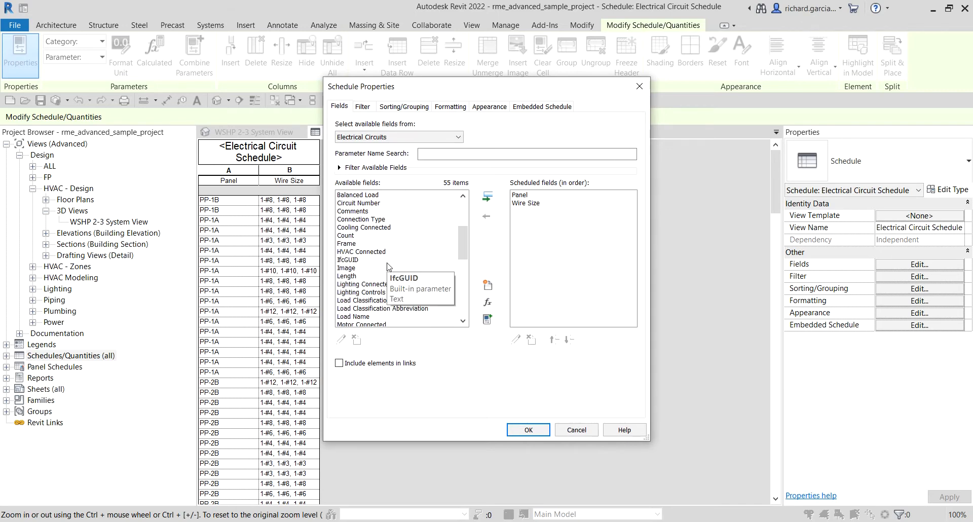
scroll(388, 266, down, 2)
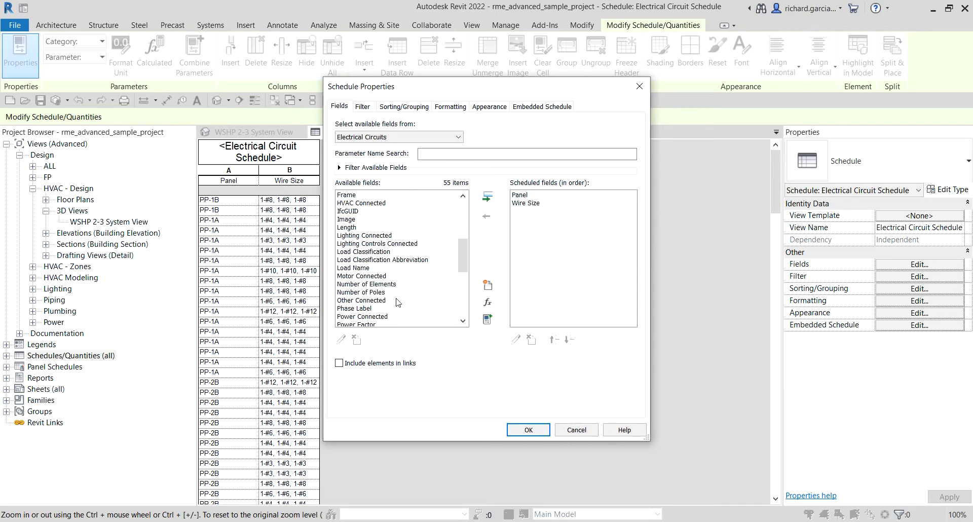
click(365, 252)
double_click(364, 252)
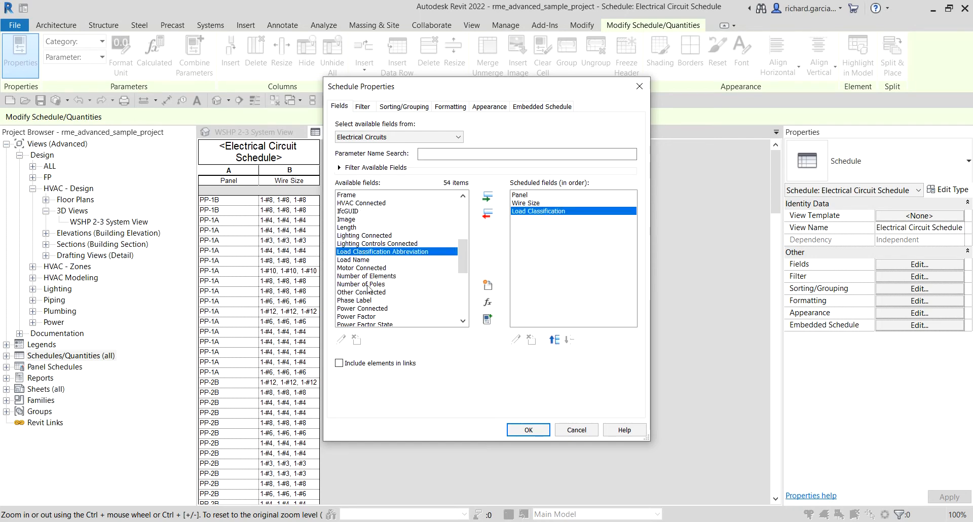
scroll(365, 254, down, 4)
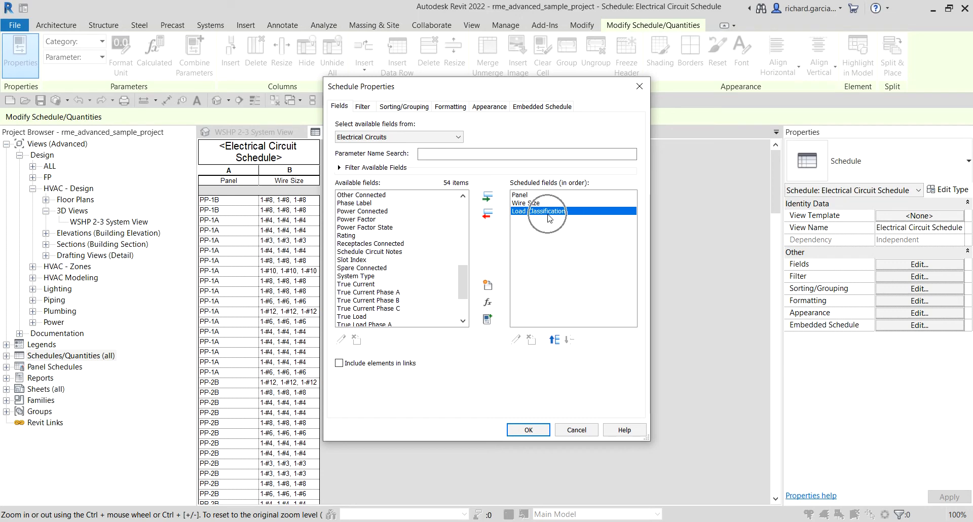
scroll(374, 304, down, 3)
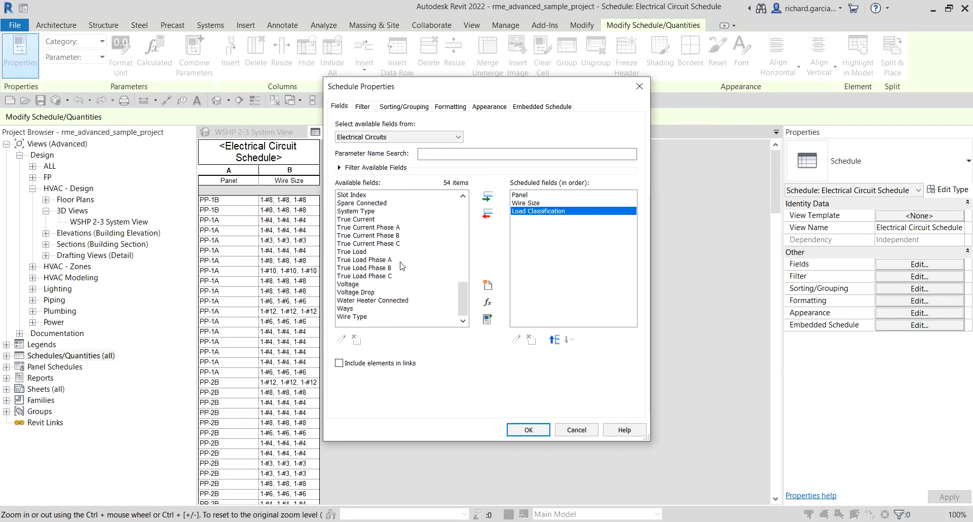
double_click(351, 317)
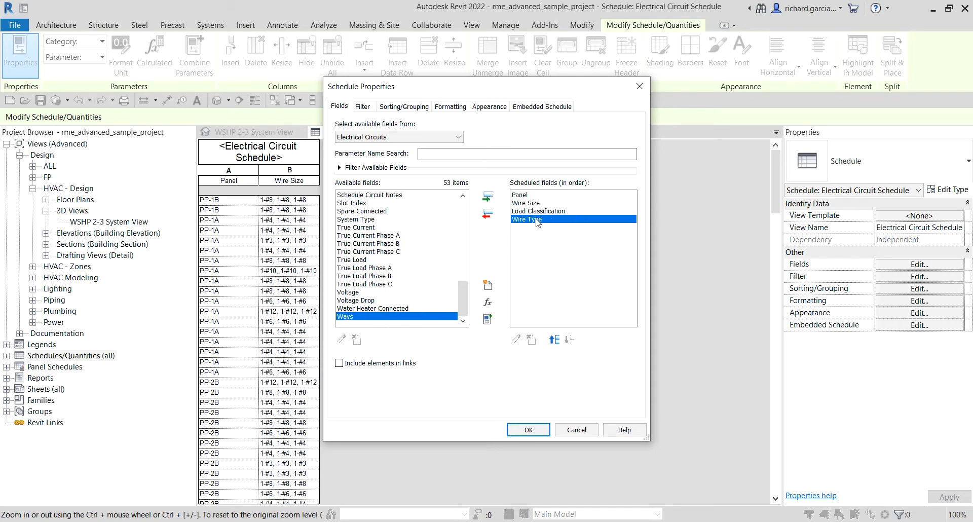
click(529, 431)
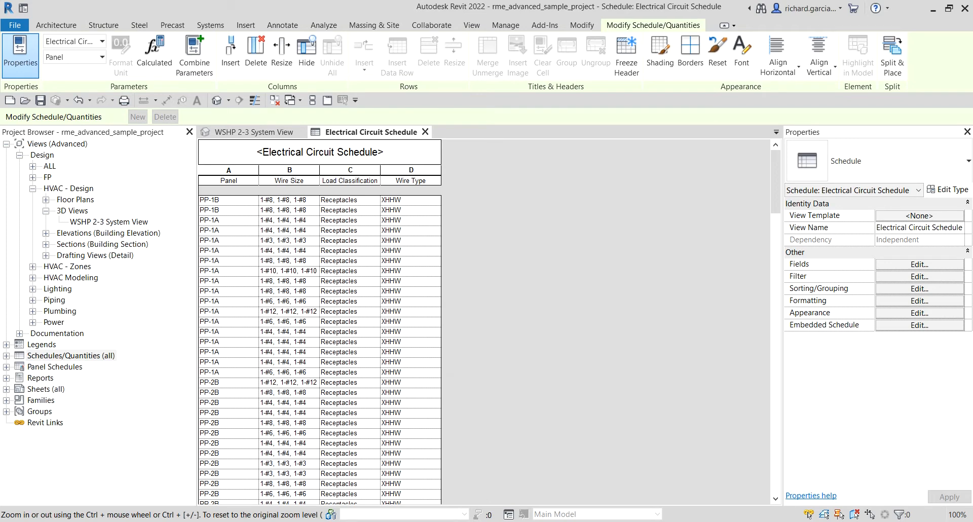
- Switch to the YouTube Studio browser window and read the viewer comment about setting the color of PVC sanitary pipes
drag(963, 91, 224, 141)
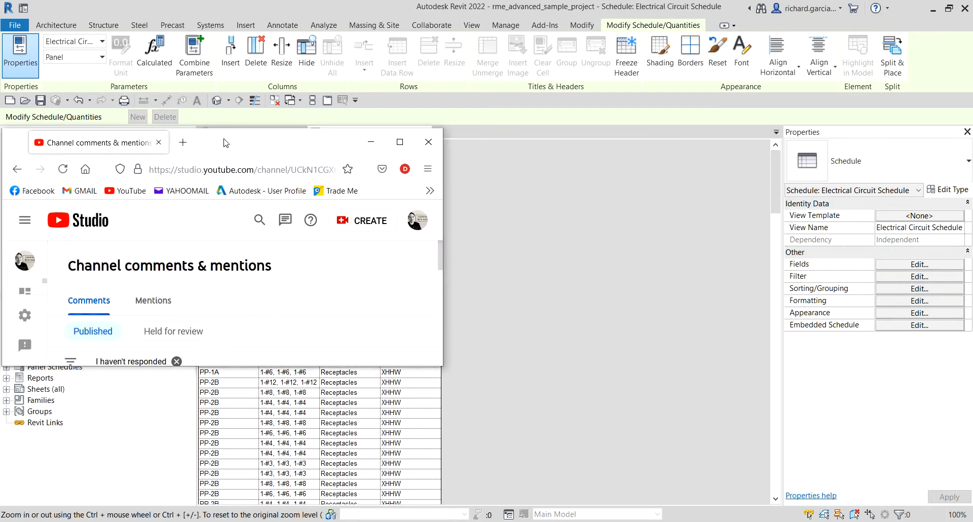
click(398, 146)
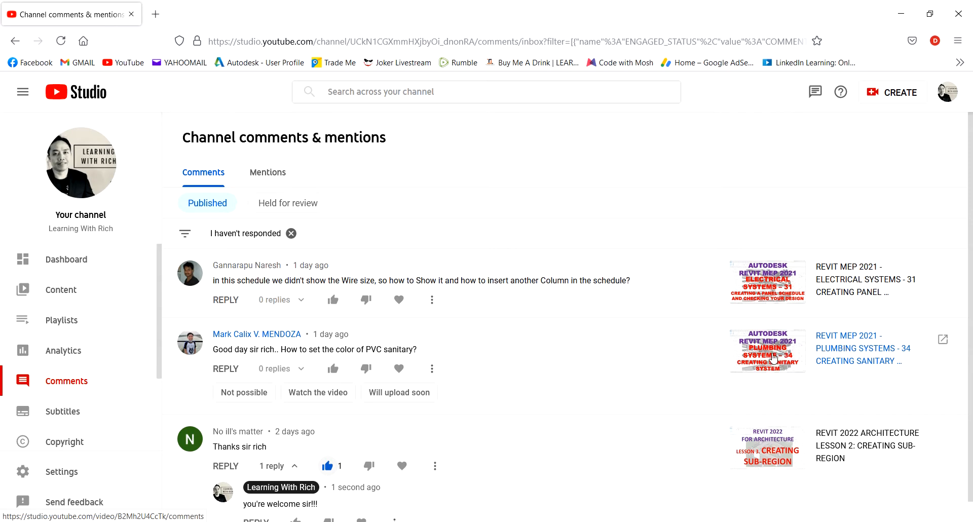
click(788, 359)
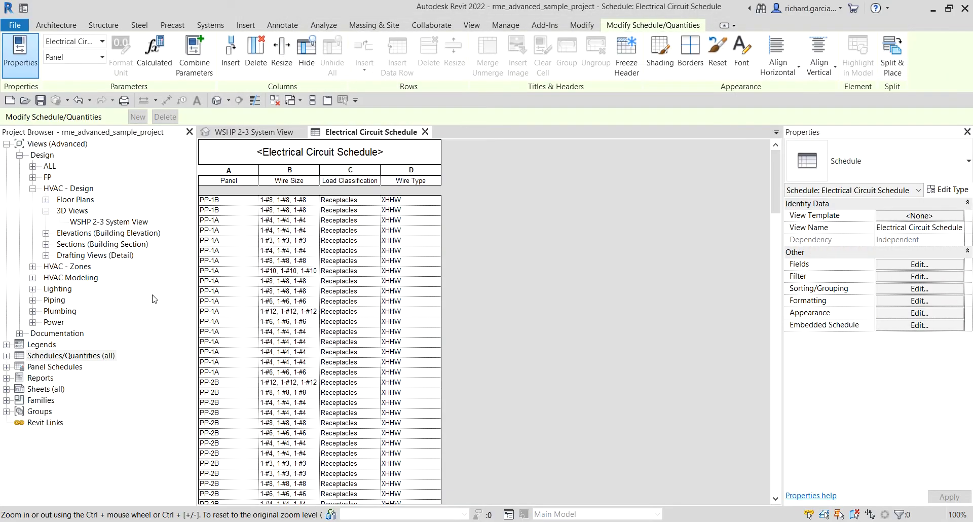
- Create a new project from the Plumbing Template
click(10, 100)
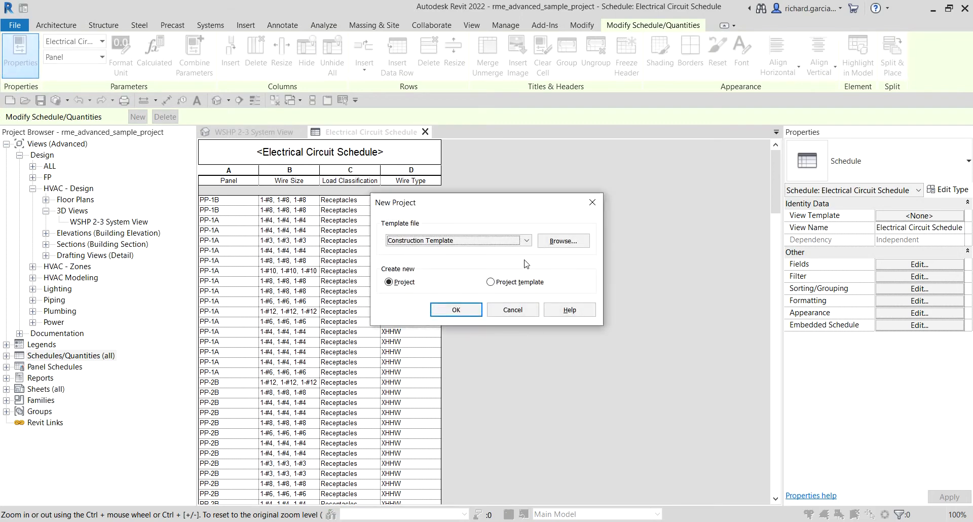
click(492, 242)
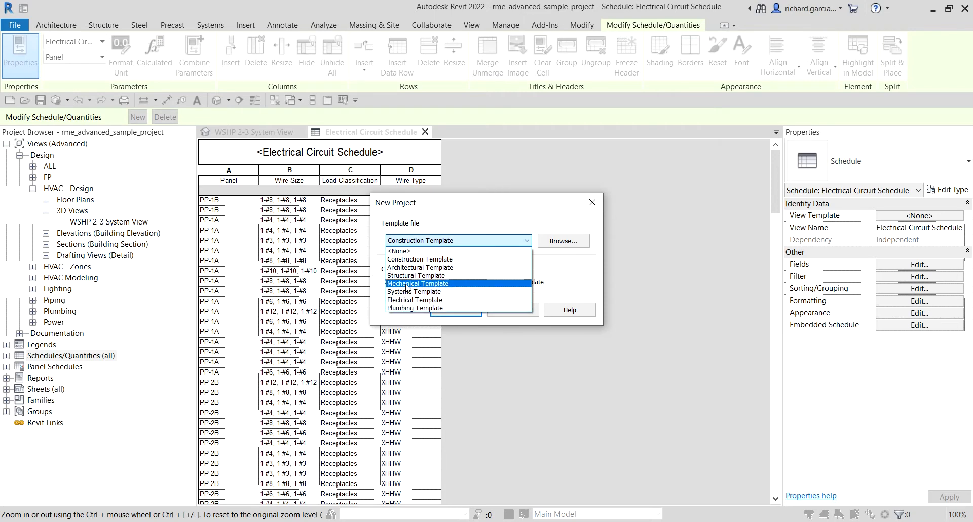
click(407, 309)
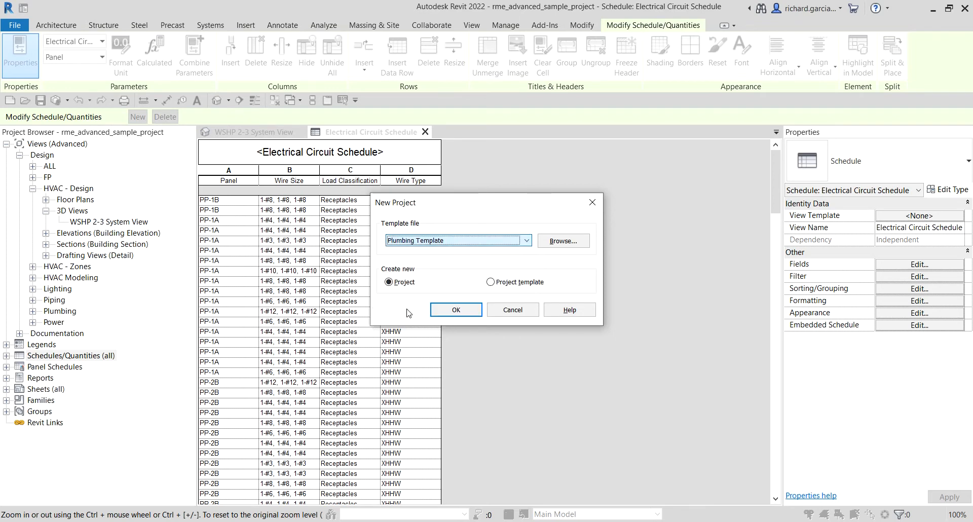
click(455, 313)
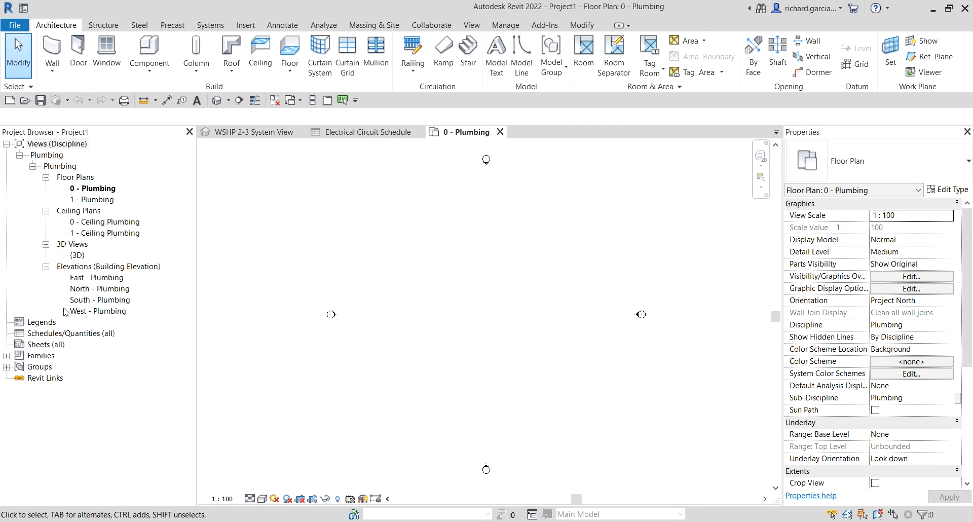
- Expand the project's families to show the pipe types under Pipes and the piping system types under Piping Systems
click(7, 356)
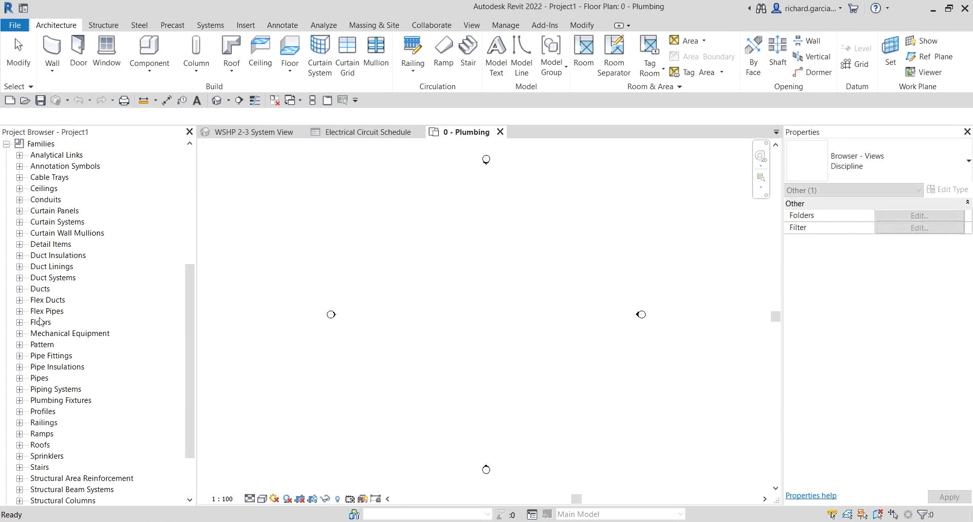
scroll(41, 361, down, 2)
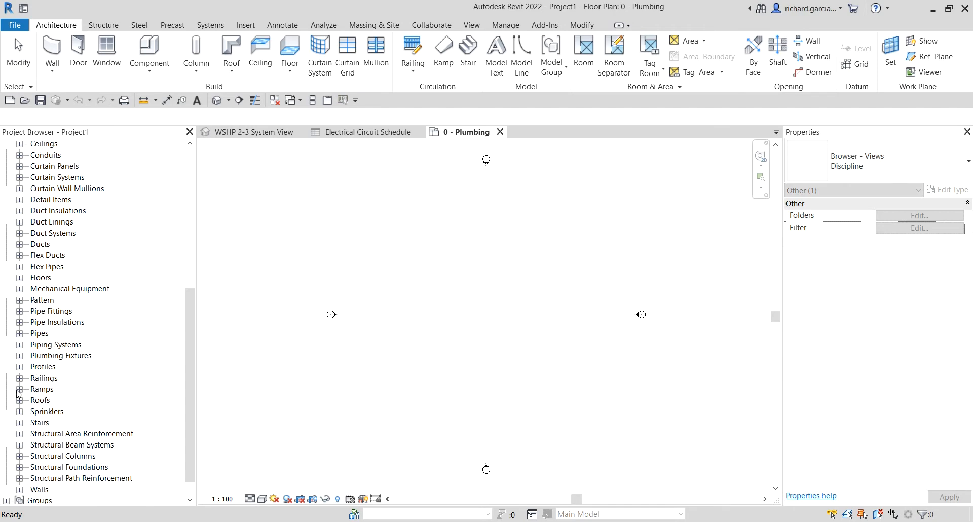
click(19, 334)
click(32, 345)
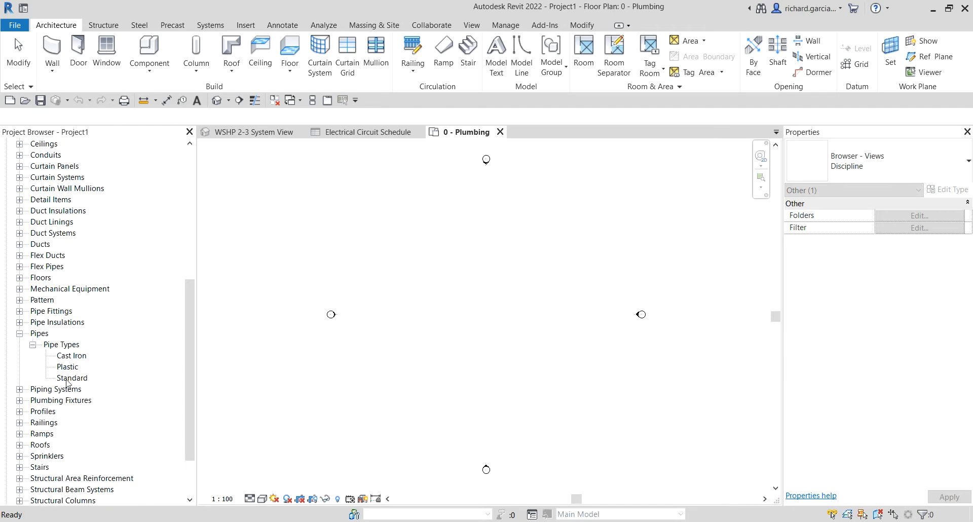
click(19, 389)
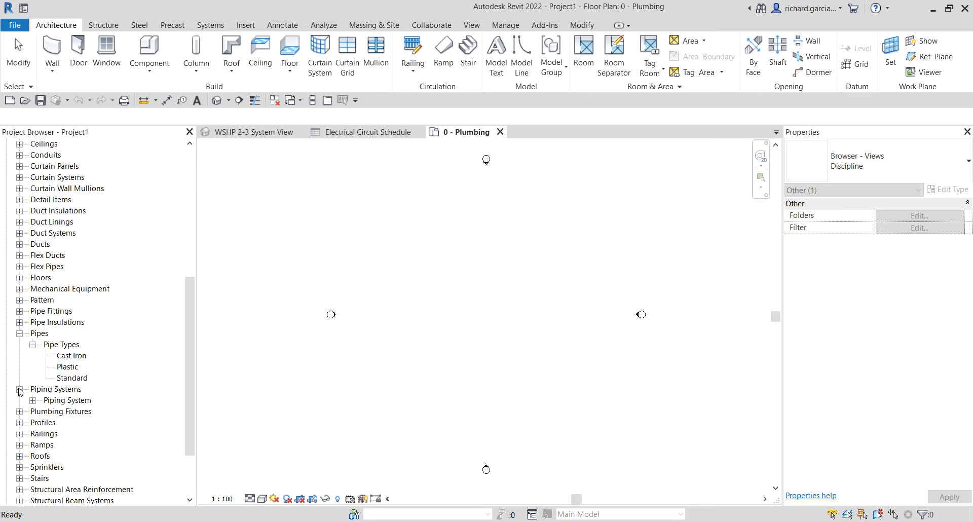
click(32, 400)
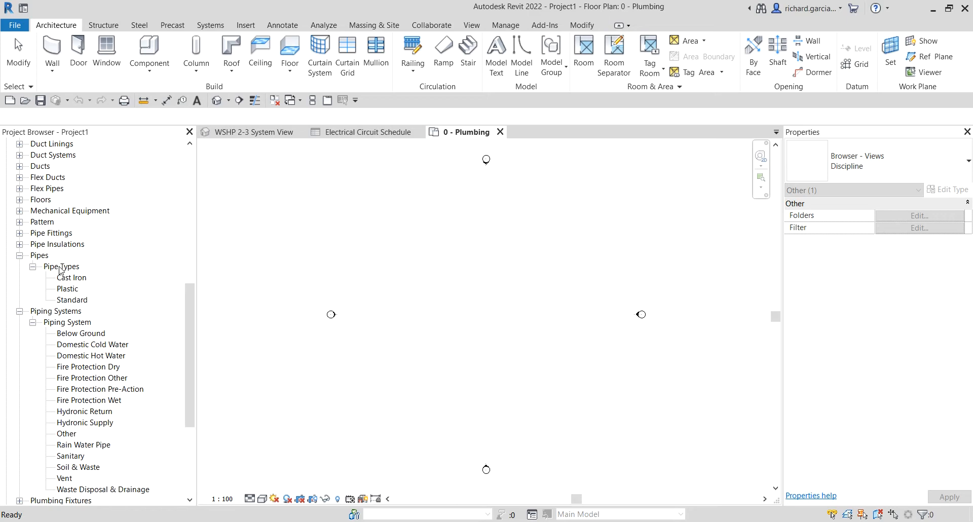
- Duplicate the Standard pipe type and rename the copy PVC
right_click(64, 289)
right_click(64, 300)
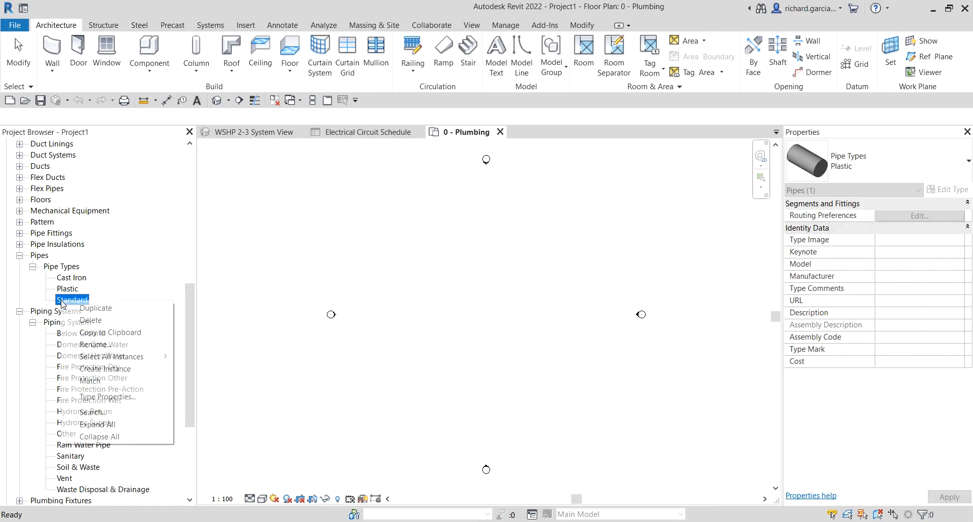
click(95, 308)
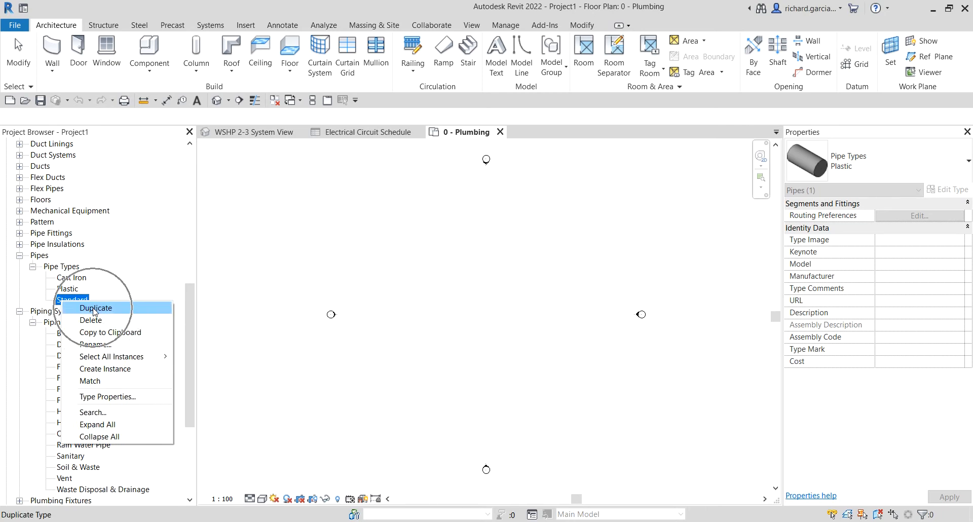
right_click(79, 312)
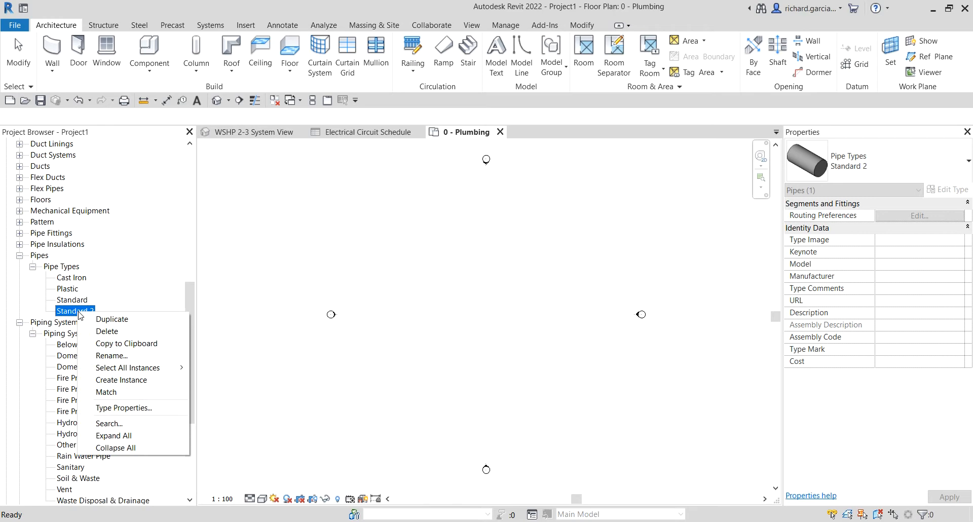
click(117, 356)
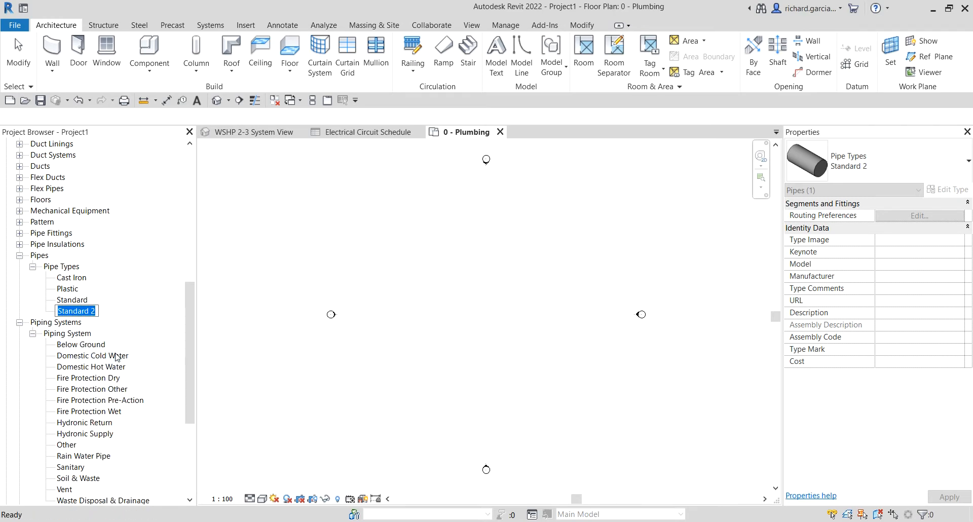
text(PVC)
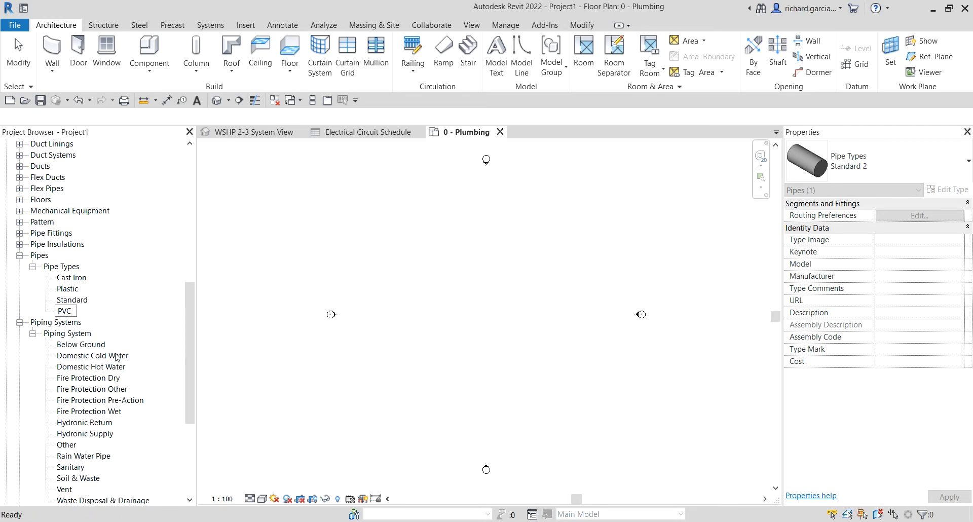
key(Return)
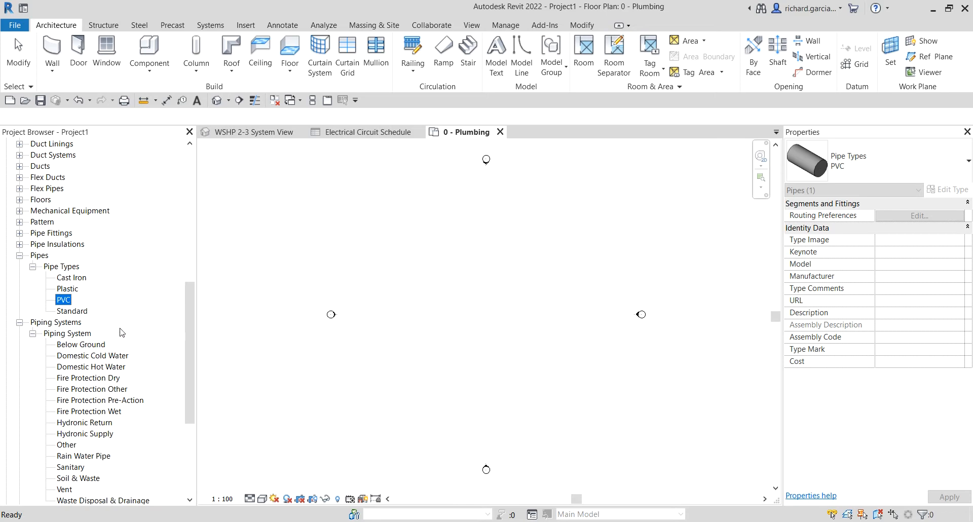
- Set the pipe segment in the PVC pipe type's routing preferences to PVC-C - 727-2
double_click(64, 299)
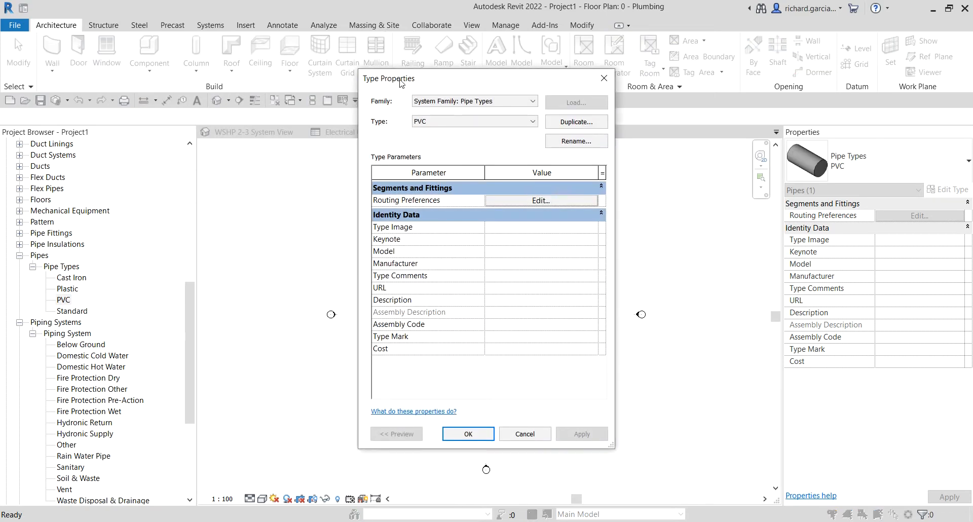
key(ctrl)
drag(400, 80, 338, 85)
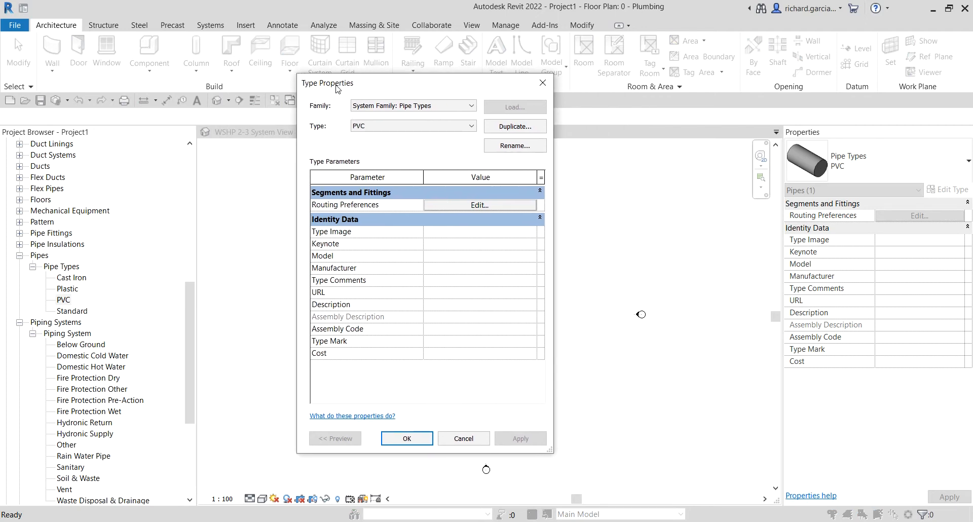
click(476, 206)
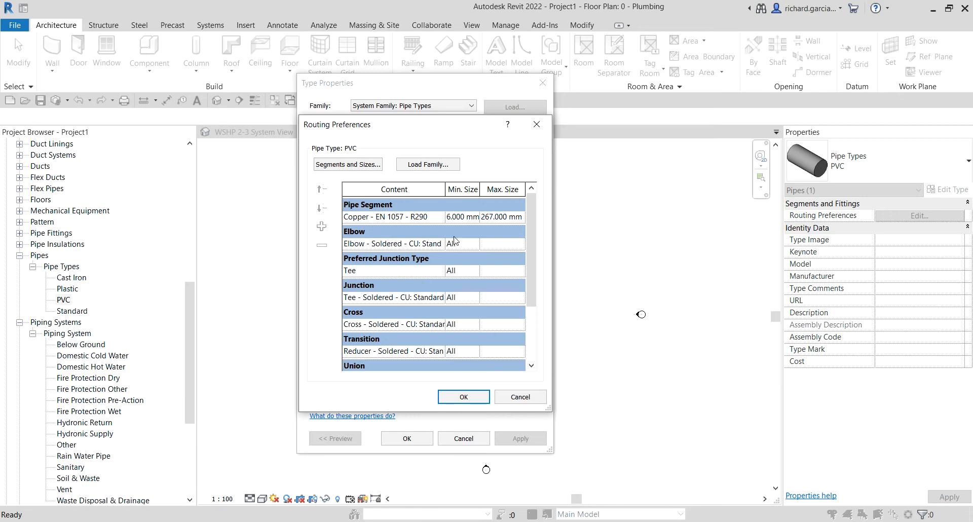
click(438, 218)
click(439, 217)
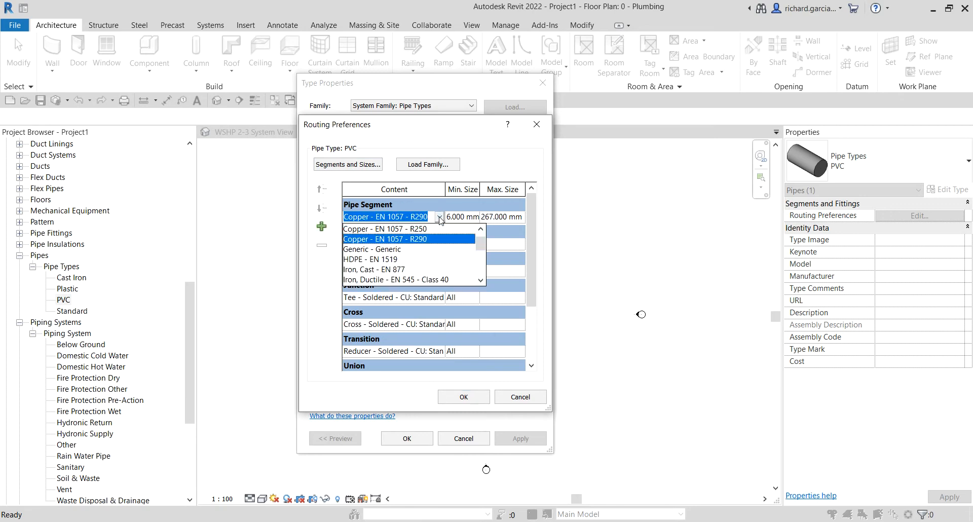
drag(481, 249, 481, 264)
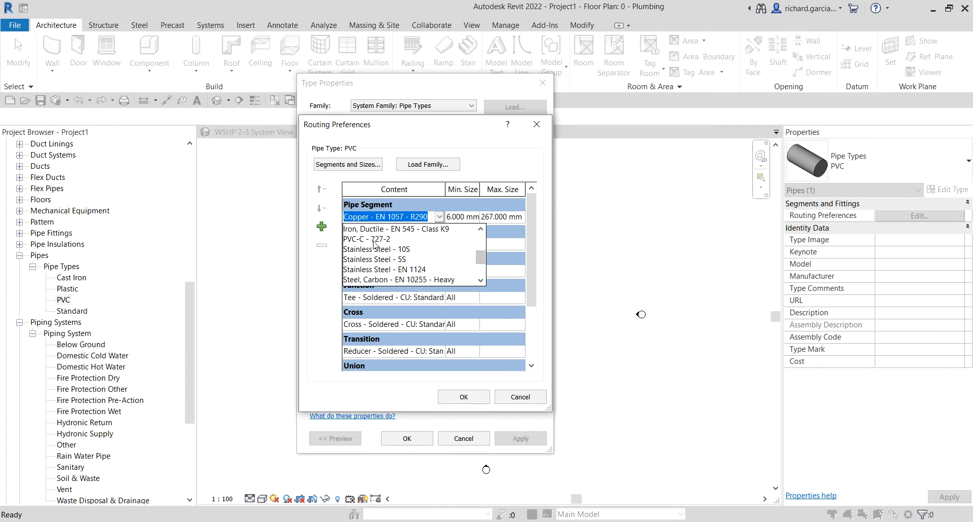
click(372, 241)
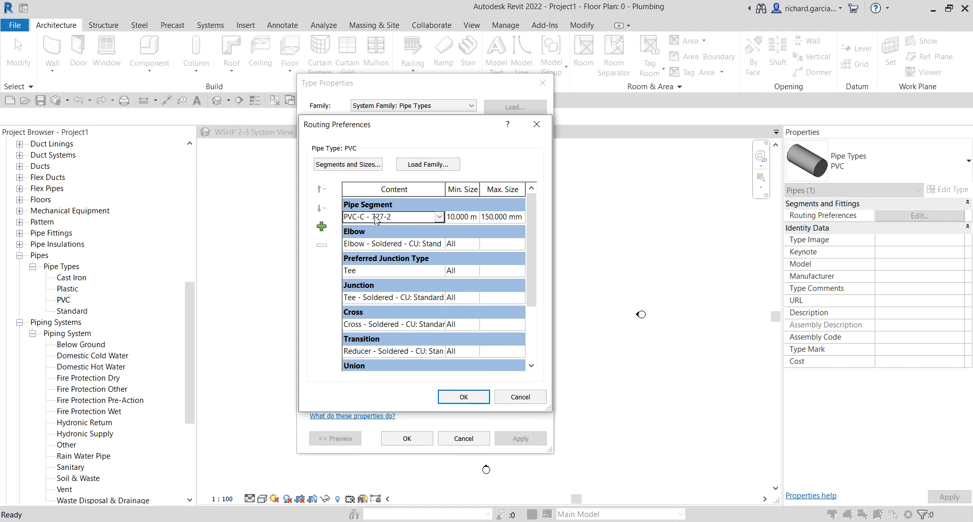
click(464, 396)
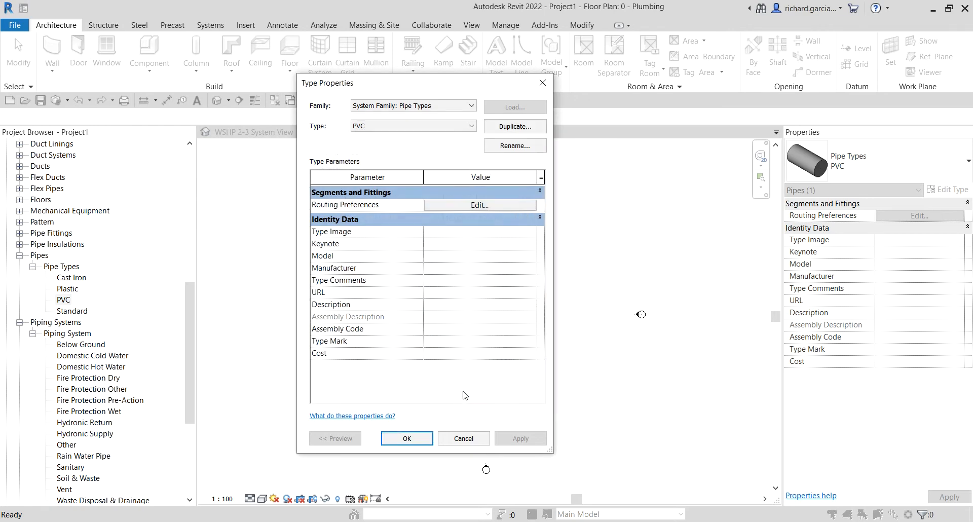
click(406, 439)
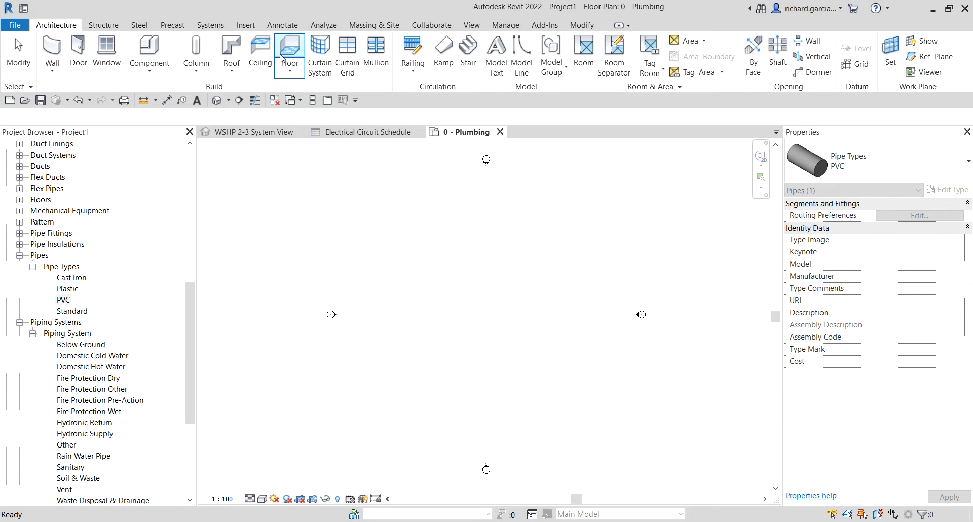
- Draw a horizontal pipe of the Standard type, about 4600 mm long, in the 0 - Plumbing floor plan
click(210, 27)
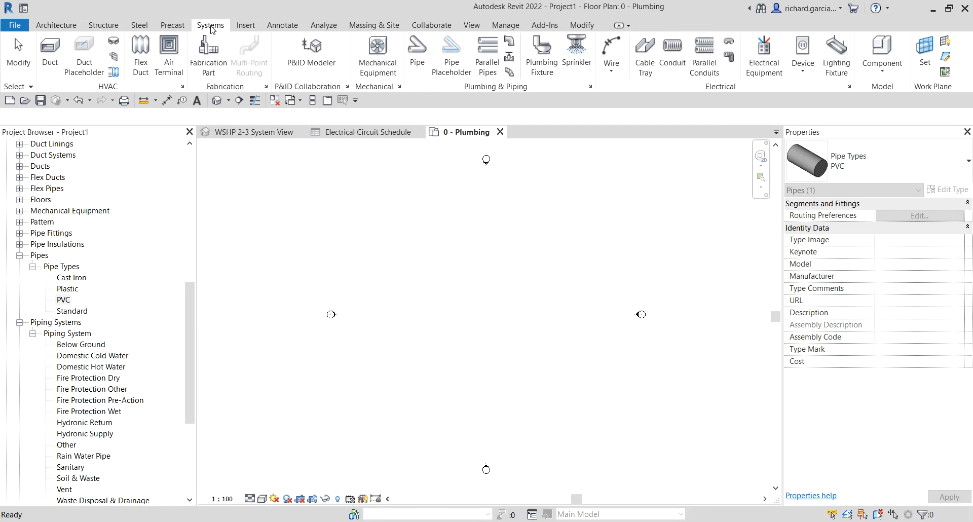
click(417, 53)
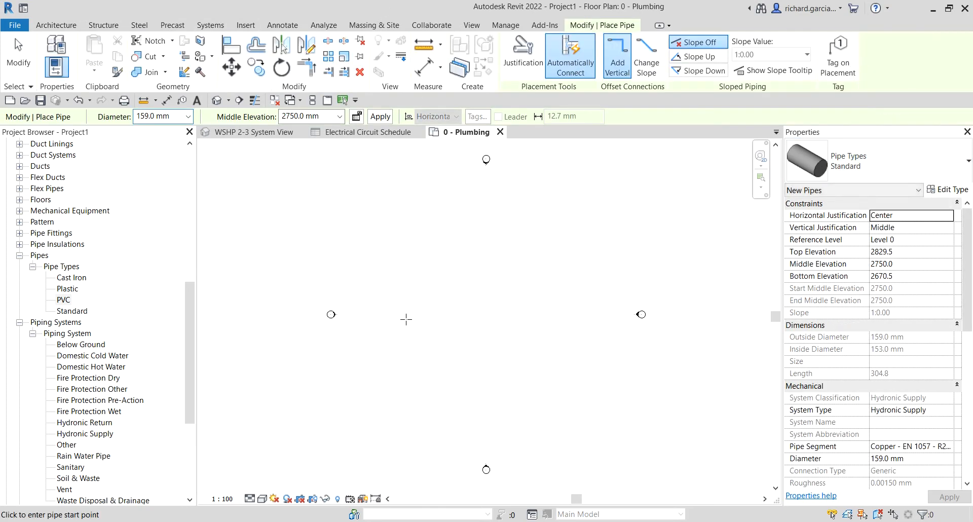
scroll(413, 314, up, 1)
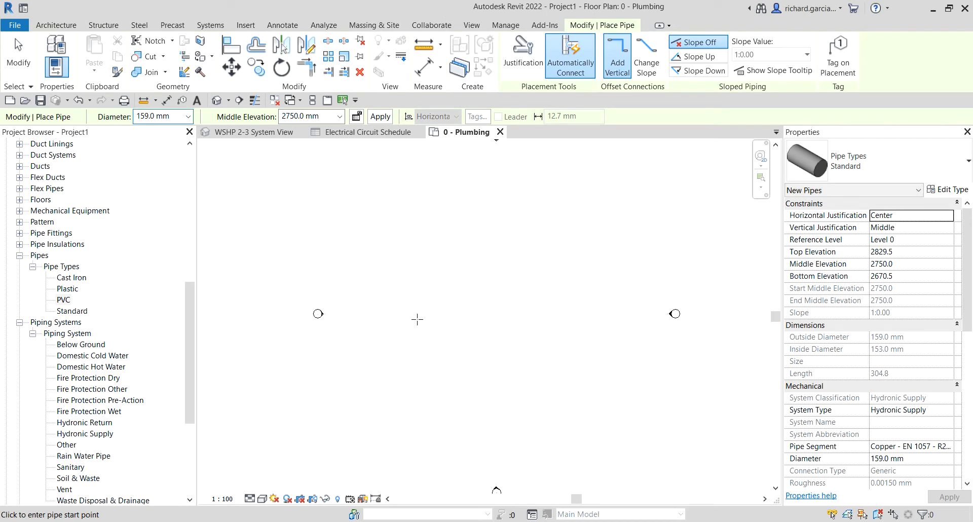
click(440, 310)
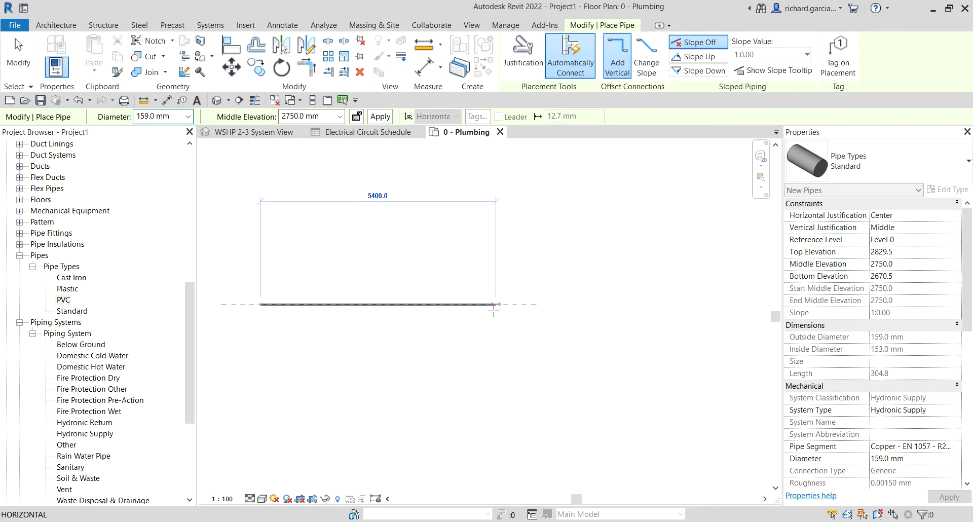
scroll(463, 309, up, 1)
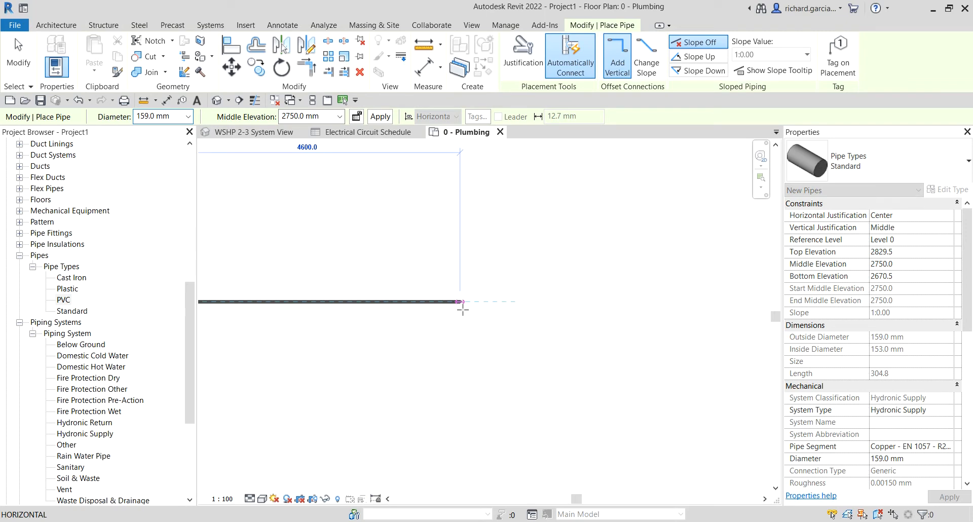
click(463, 309)
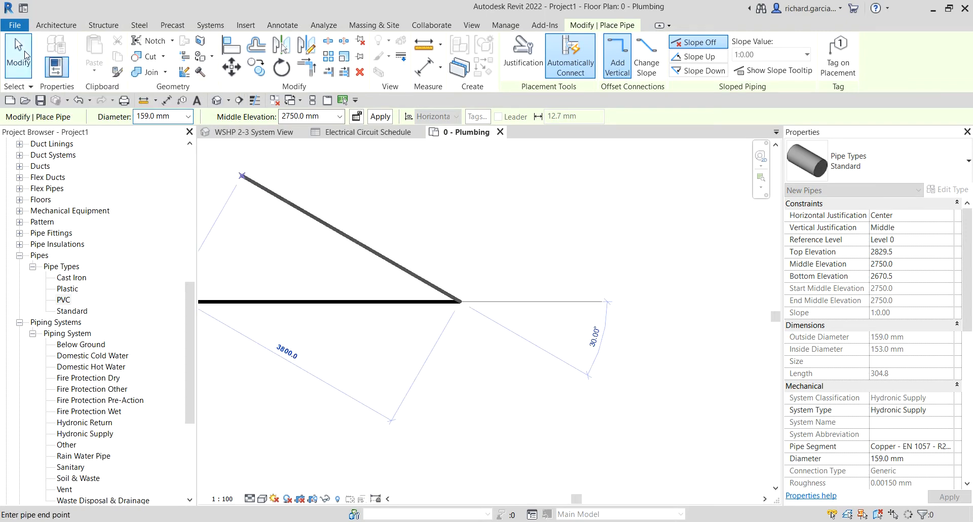
click(25, 52)
- Select the drawn pipe to check its system type, and clear the selection
scroll(306, 268, down, 2)
middle_drag(306, 269, 376, 269)
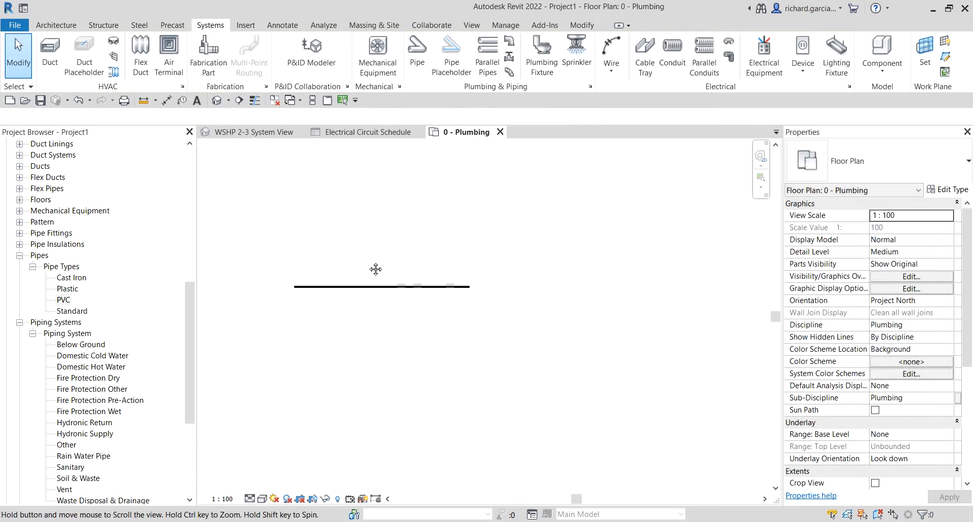
scroll(364, 310, up, 1)
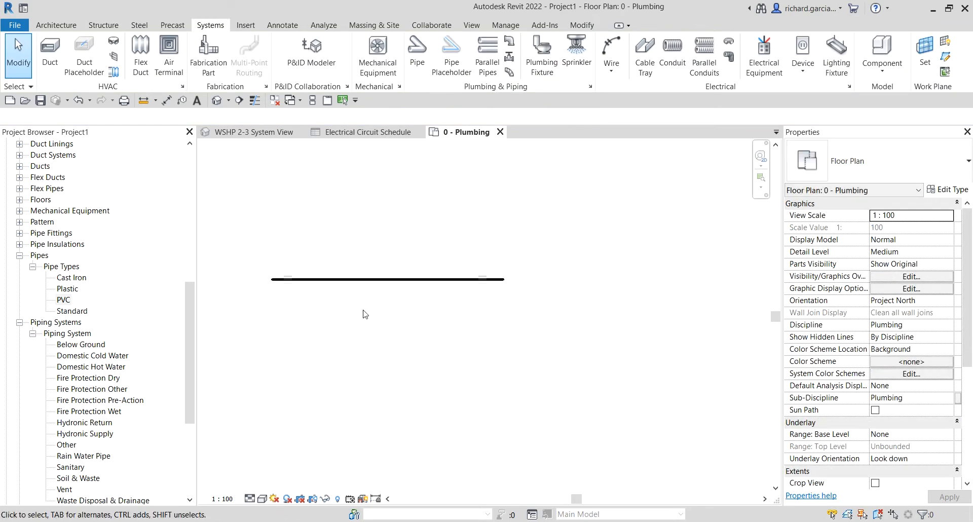
click(357, 281)
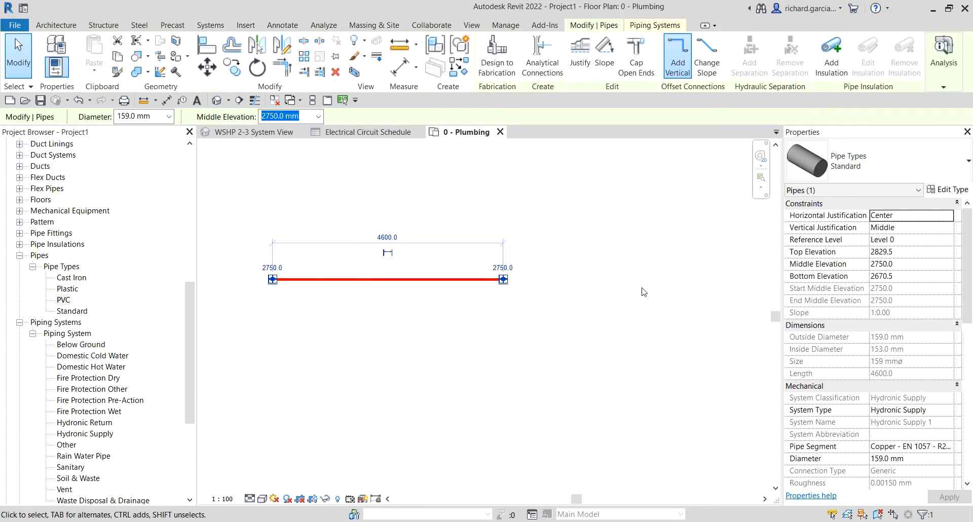
click(836, 413)
click(377, 380)
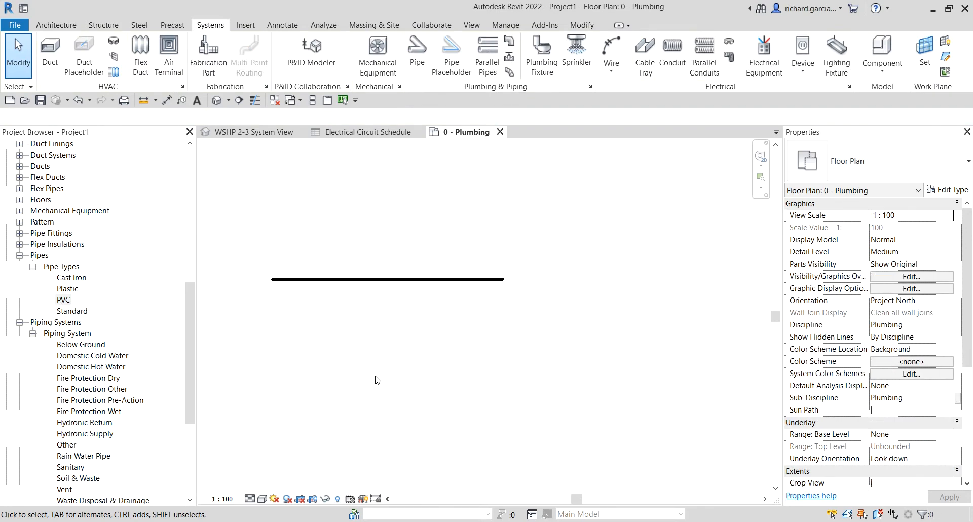
- Draw a horizontal Standard pipe with system type Sanitary below the existing pipe, spanning the same length
click(68, 469)
click(417, 54)
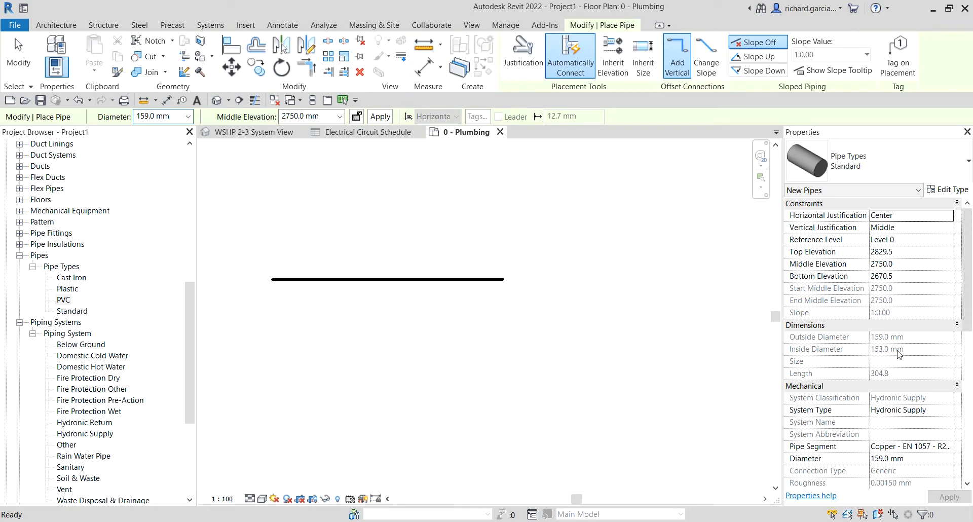
click(946, 412)
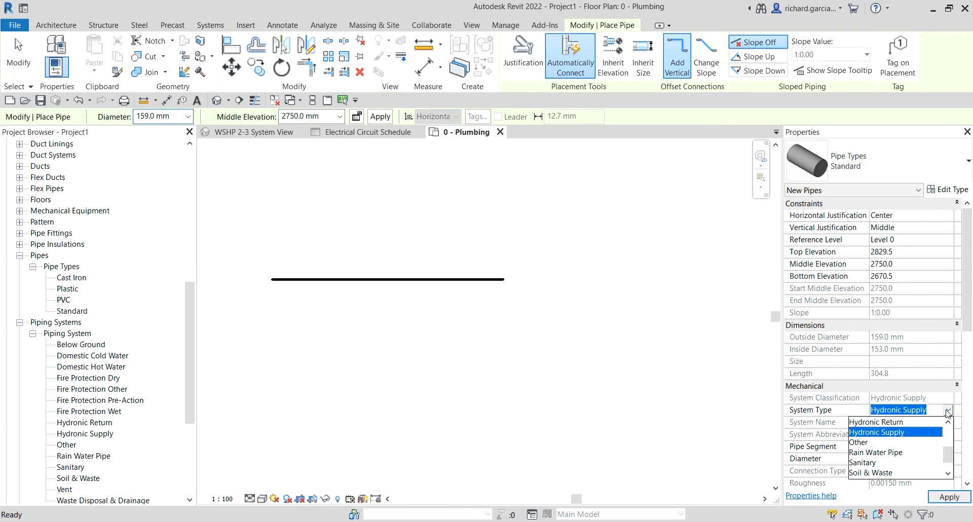
click(867, 462)
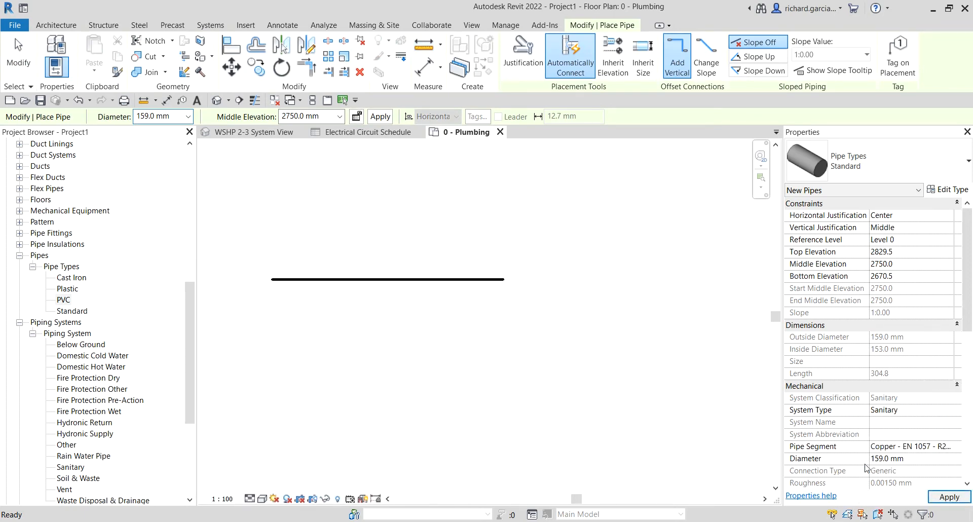
click(272, 349)
click(503, 350)
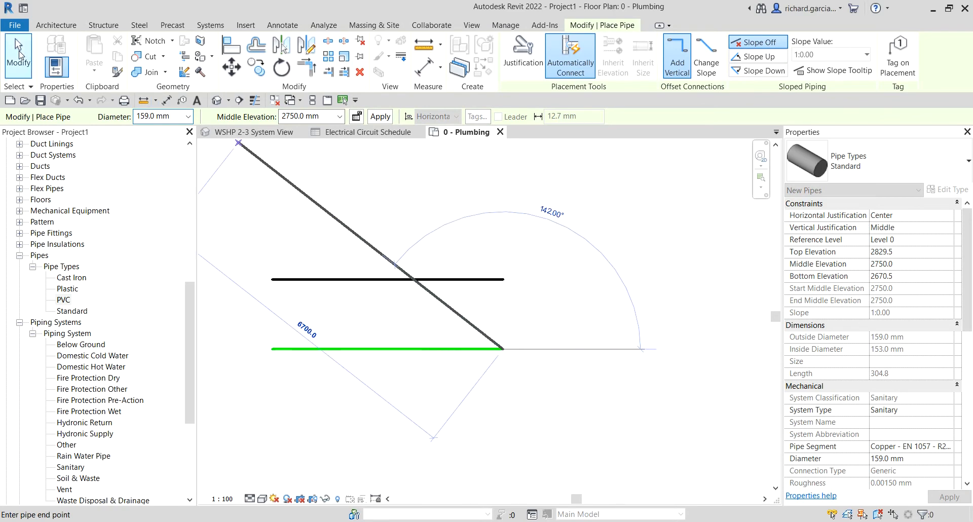
click(31, 57)
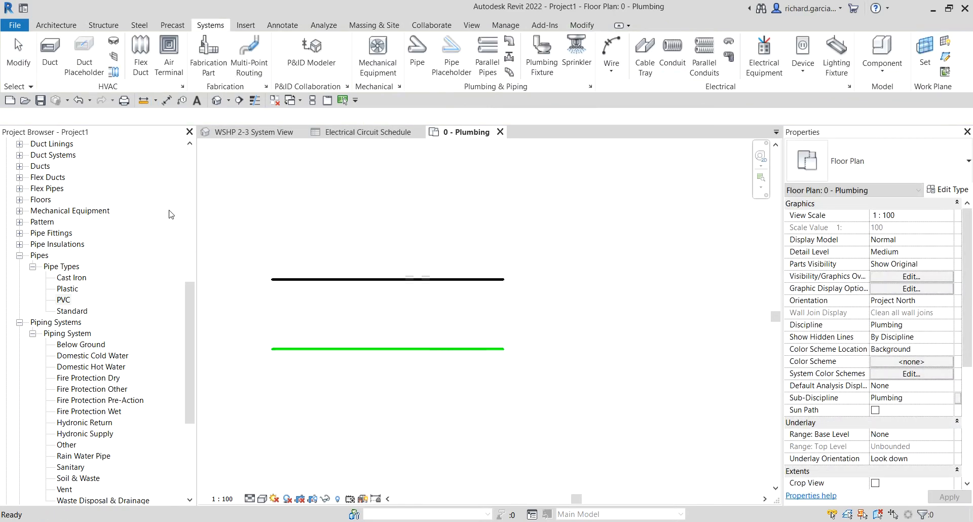
- Delete the upper black pipe from the plumbing plan
click(360, 280)
key(Delete)
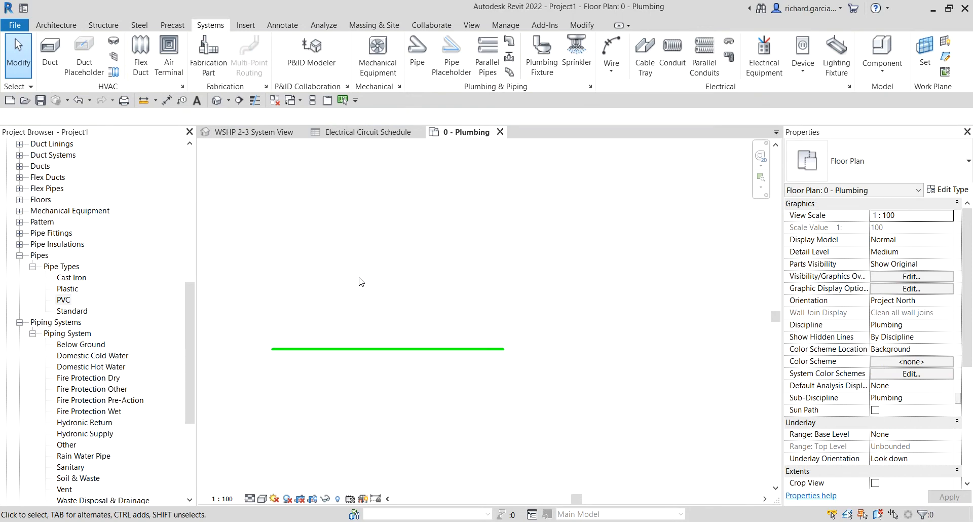
middle_drag(359, 329, 397, 287)
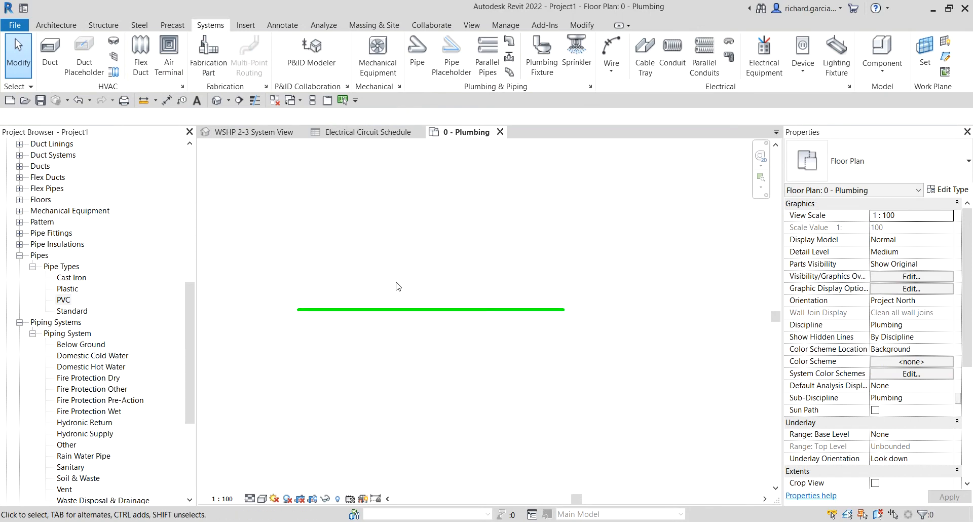
scroll(398, 286, up, 2)
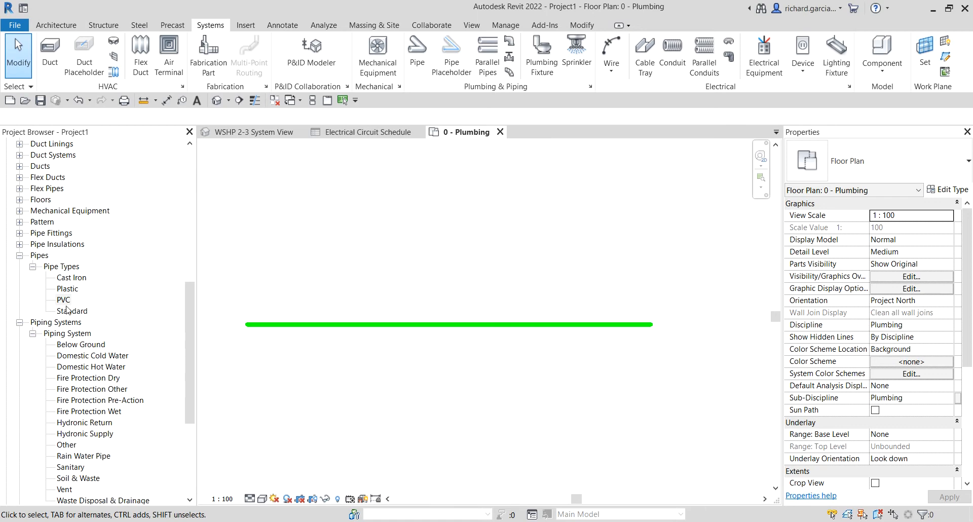
- Set the line color in the Sanitary piping system's graphic overrides to Blue
click(75, 467)
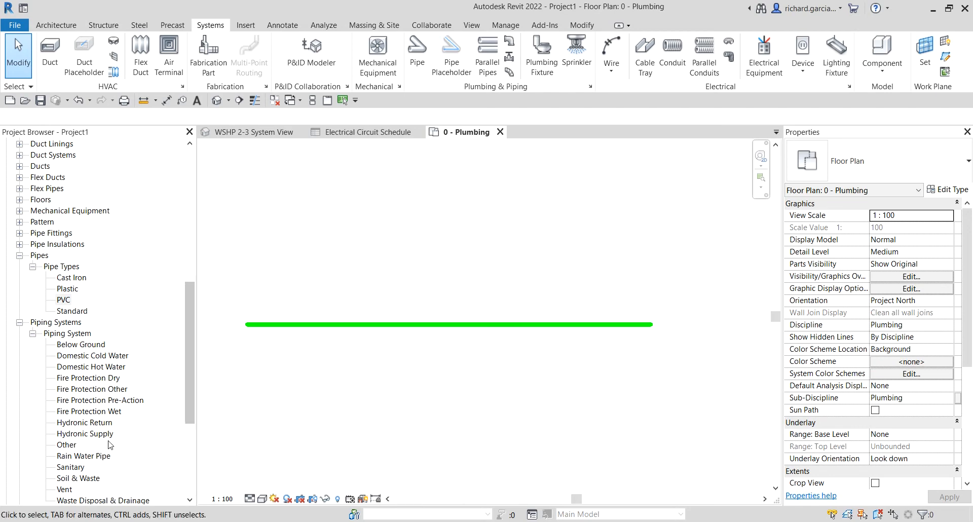
double_click(70, 467)
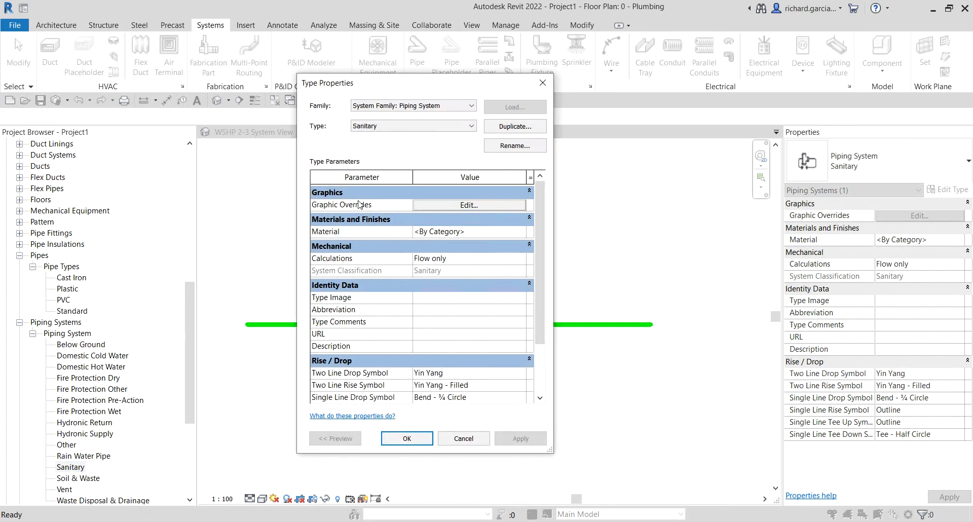
click(470, 205)
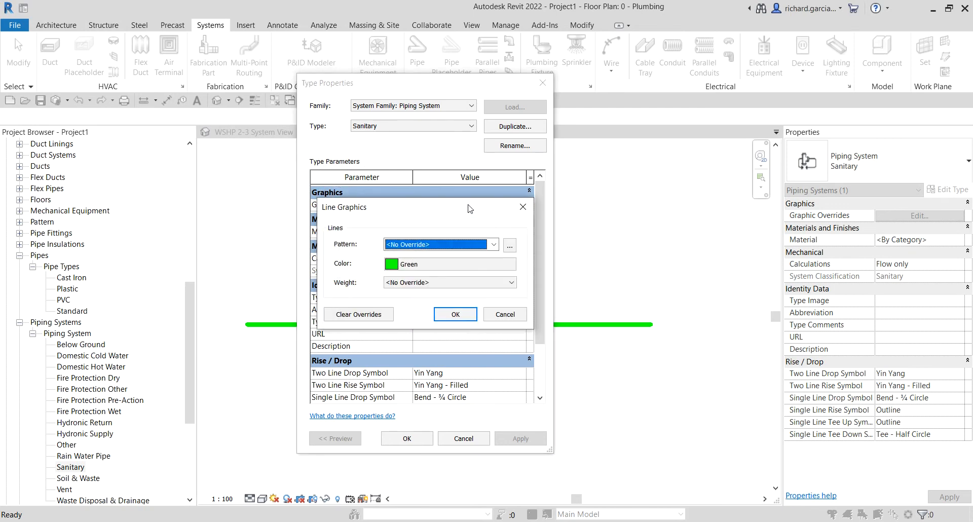
click(405, 266)
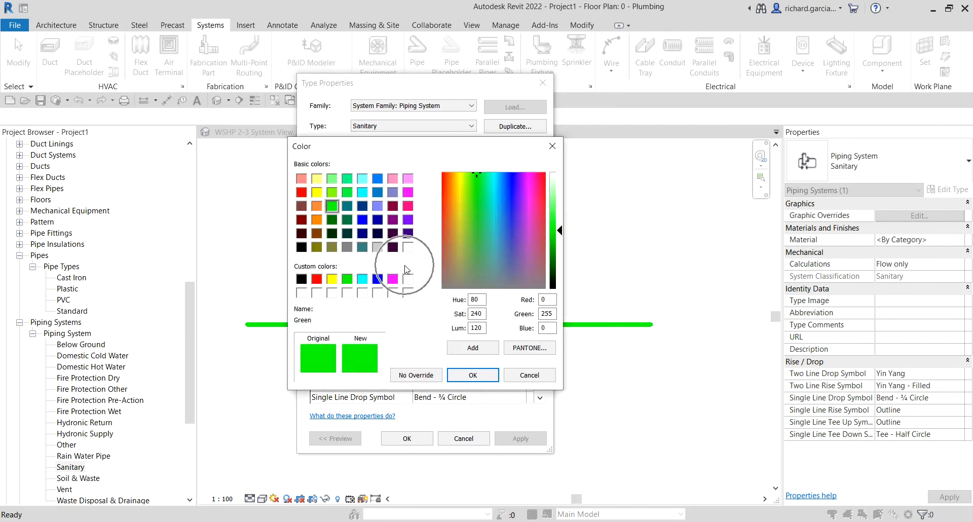
click(379, 281)
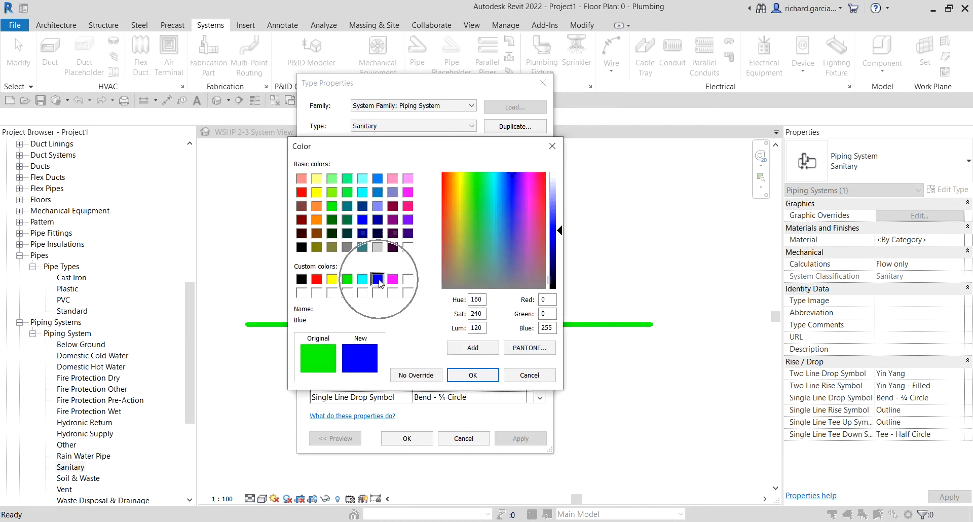
click(472, 376)
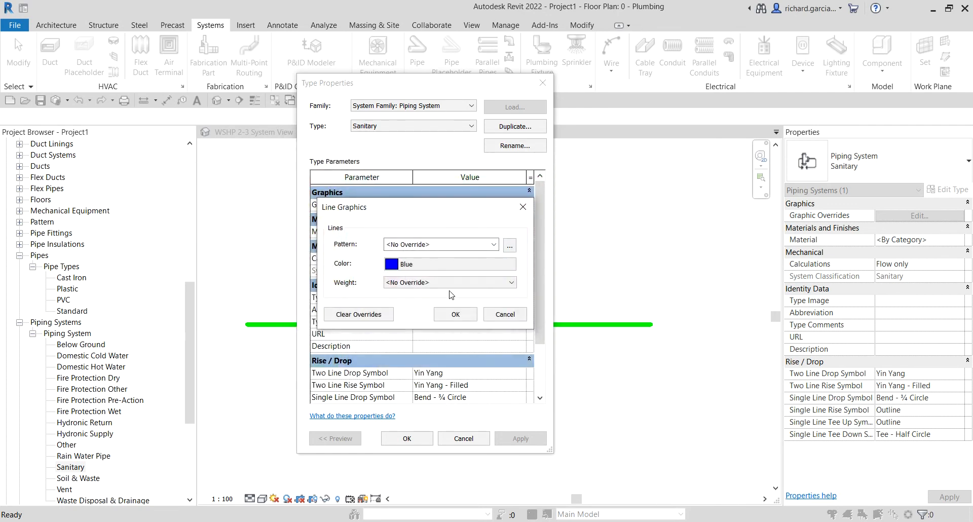
click(451, 314)
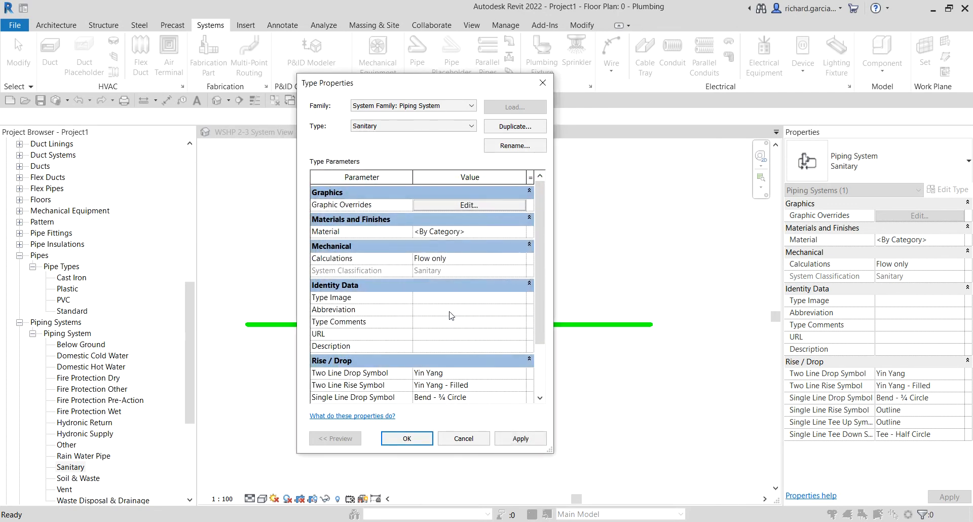
click(414, 441)
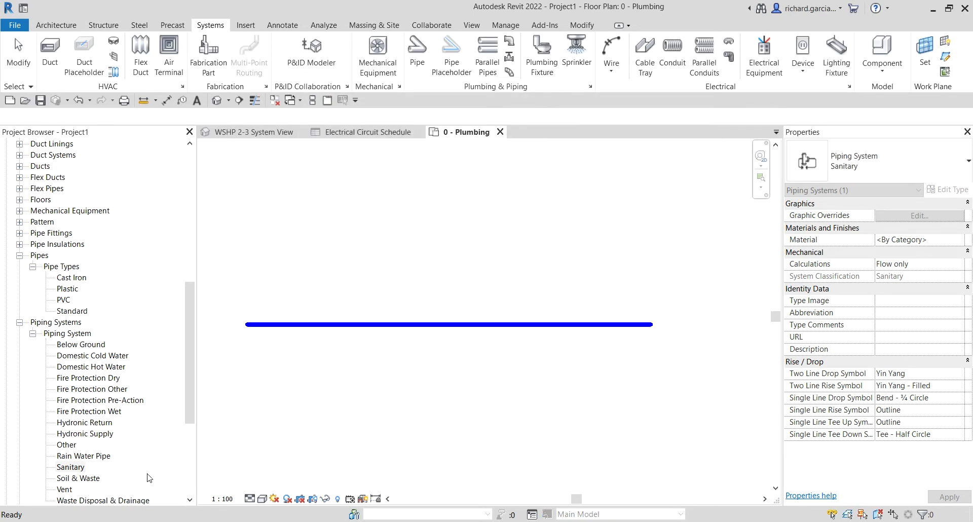
- Review the Plastic and Standard pipe types and the Sanitary piping system in the project, and clear the selection
click(71, 469)
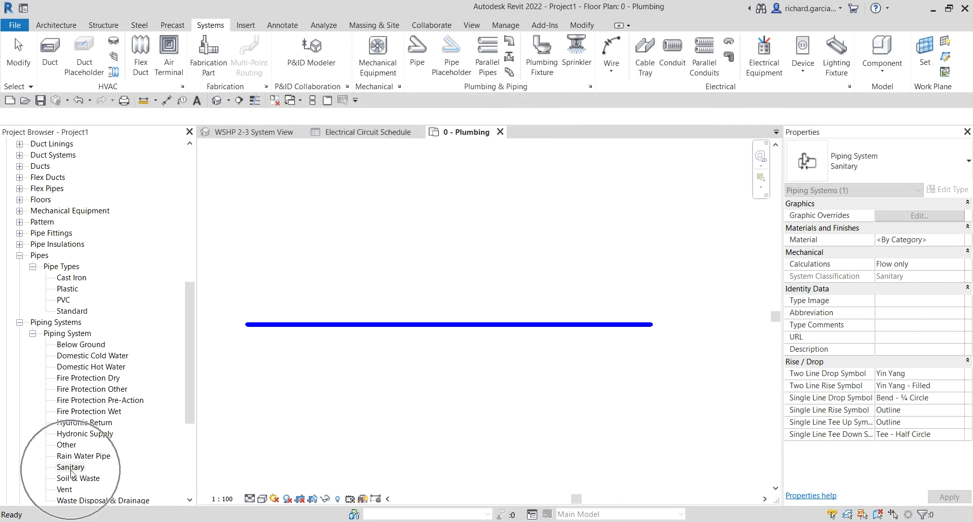
click(64, 302)
click(72, 279)
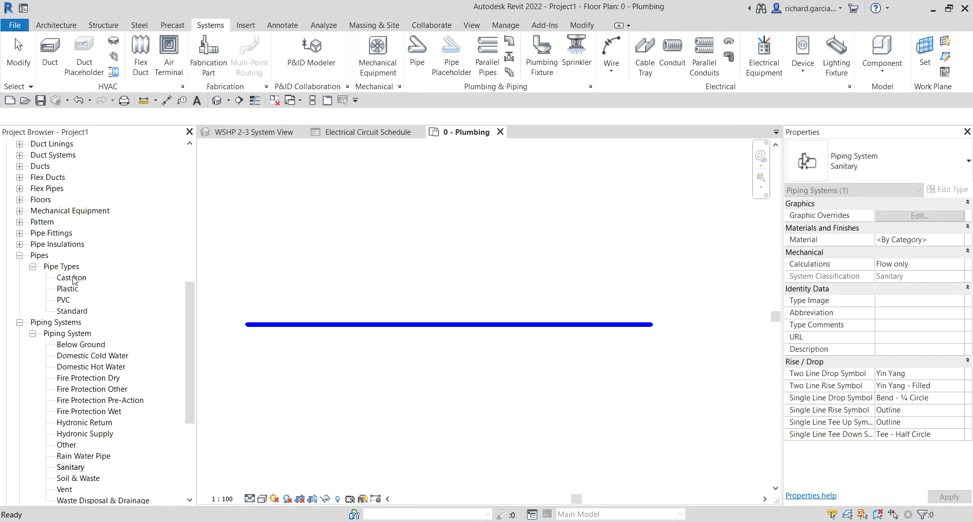
click(72, 289)
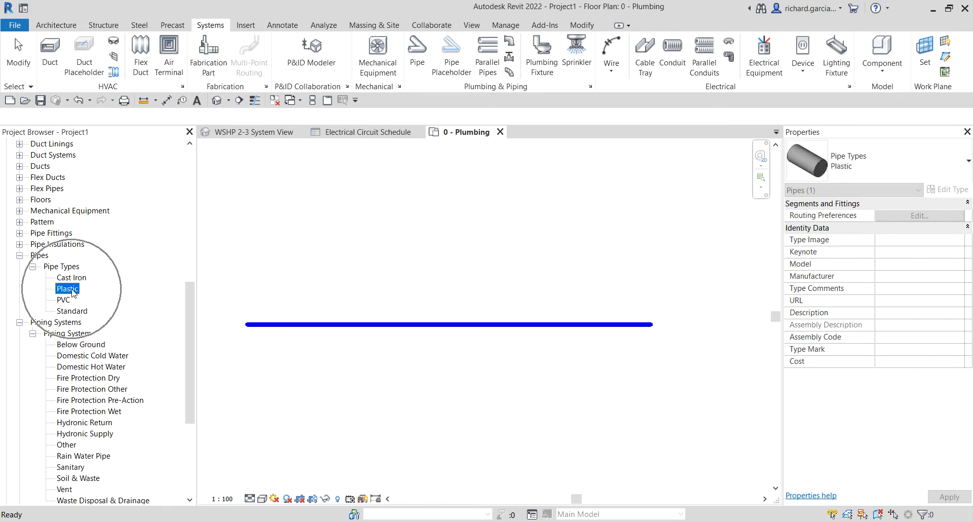
click(71, 312)
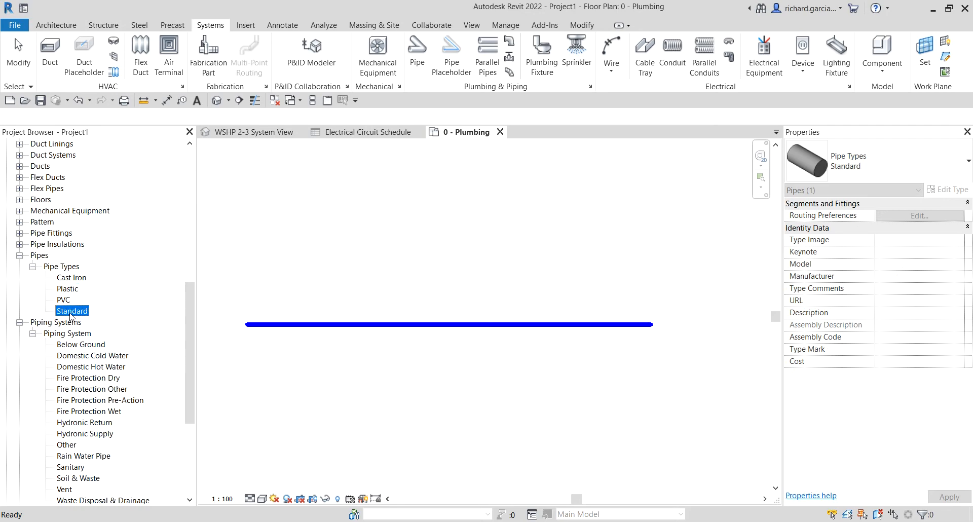
click(74, 467)
click(332, 400)
key(ctrl)
key(ctrl)
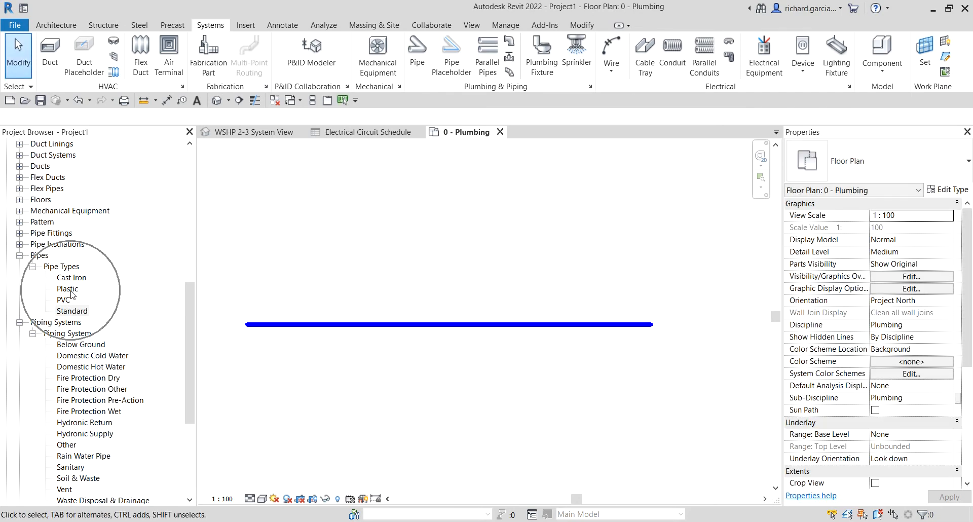
- Draw a horizontal Plastic pipe with system type Sanitary below the existing pipe, spanning the same length
click(417, 51)
click(886, 164)
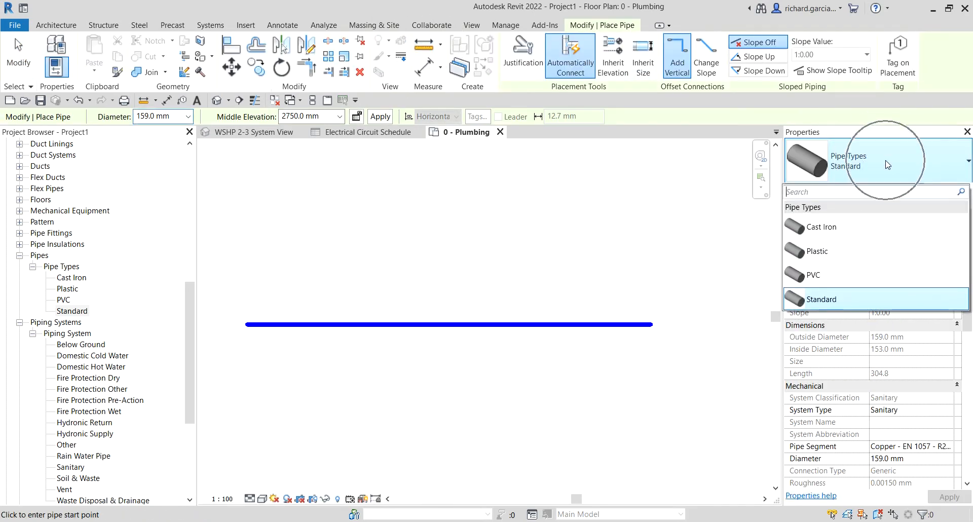
click(824, 252)
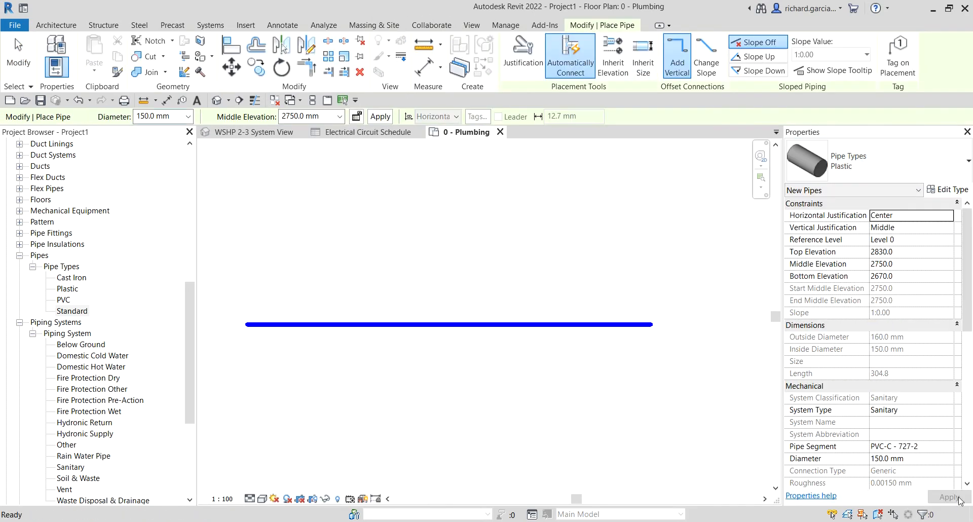
key(ctrl)
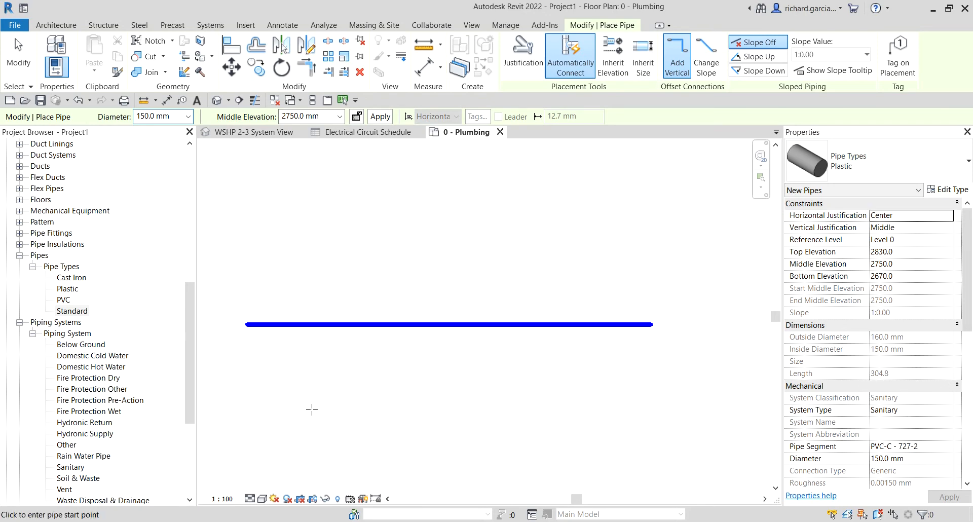
click(247, 398)
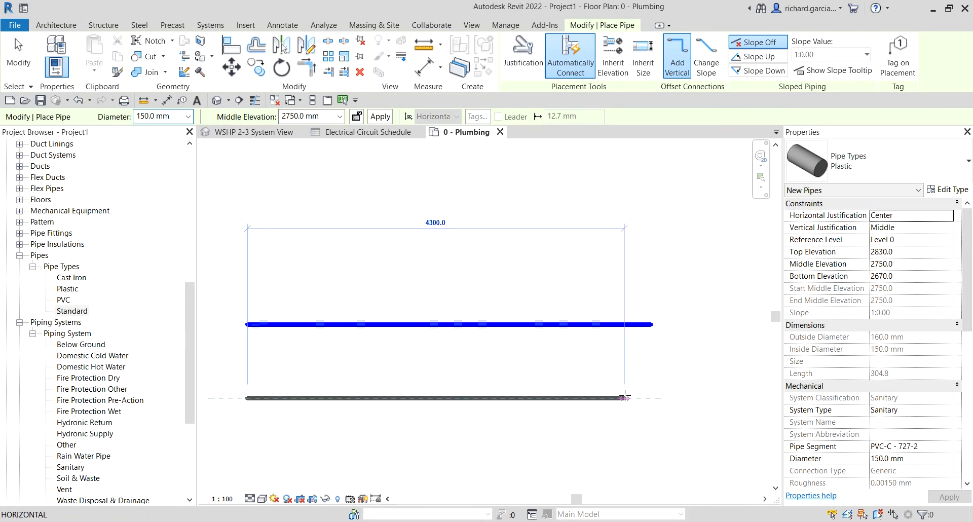
click(651, 398)
key(Escape)
key(Escape)
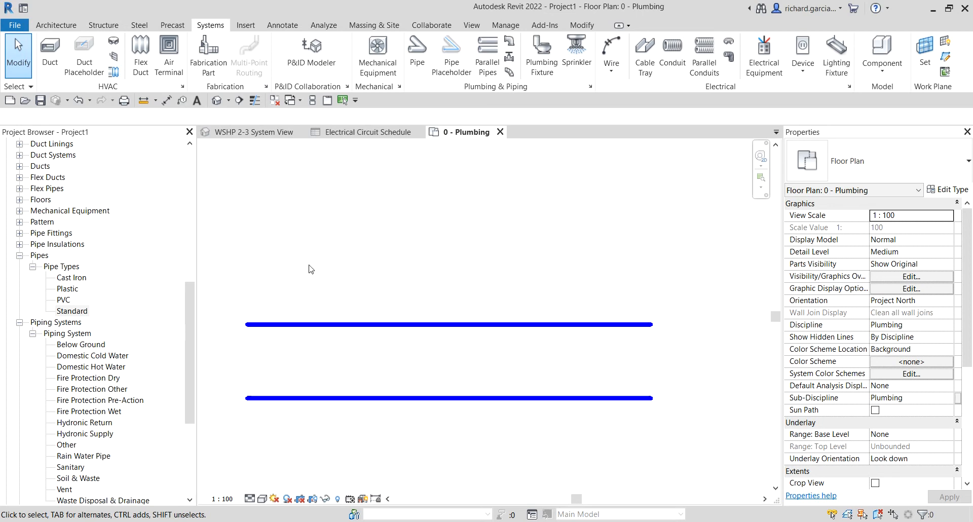
- Check the line color override of the Domestic Cold Water piping system and close its type properties
double_click(100, 355)
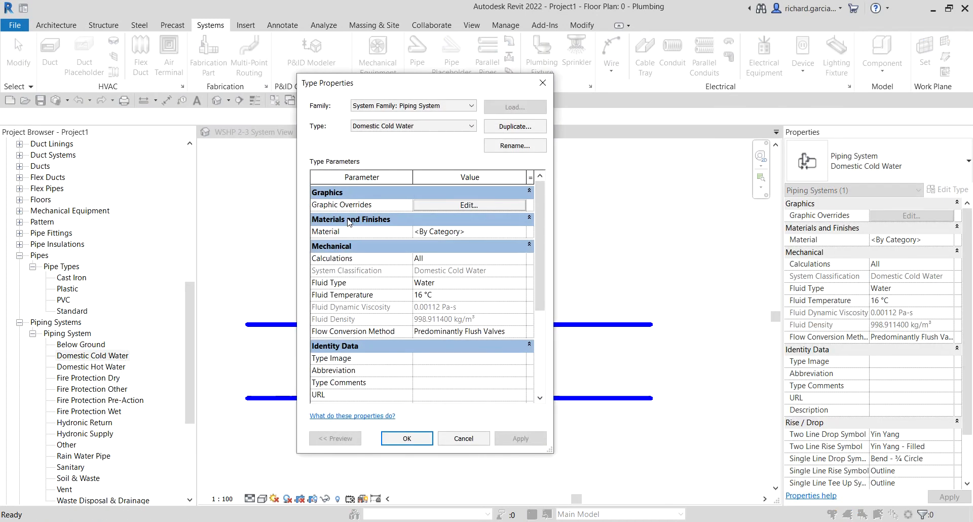
click(332, 205)
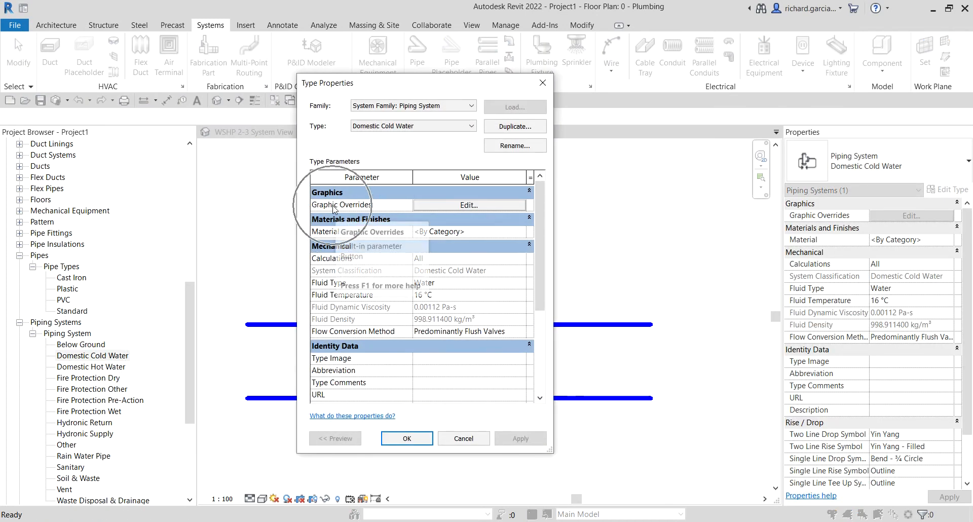
click(469, 208)
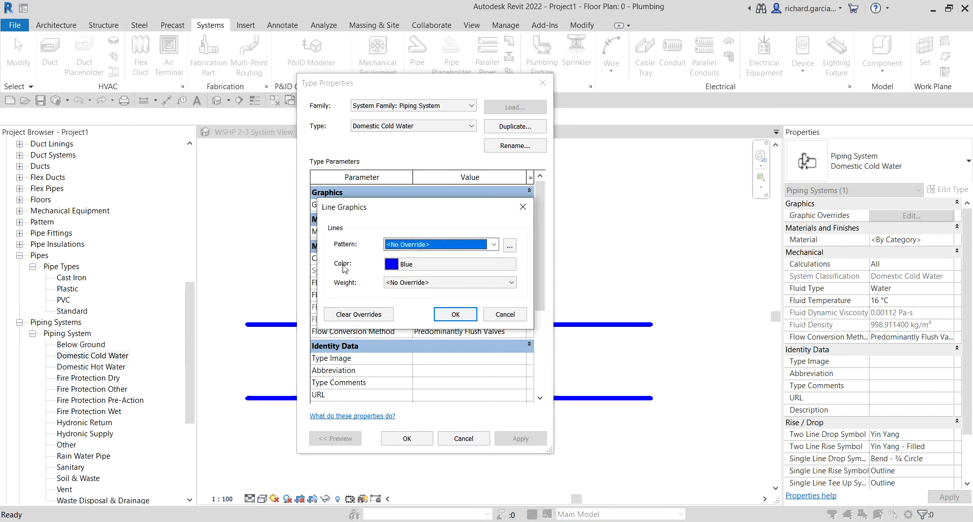
key(ctrl)
key(ctrl)
key(ctrl)
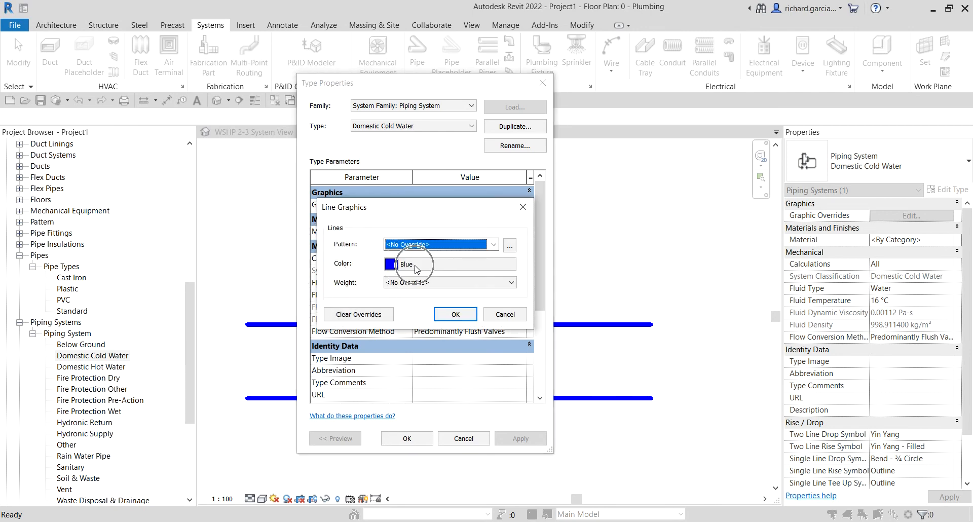
click(513, 315)
key(ctrl)
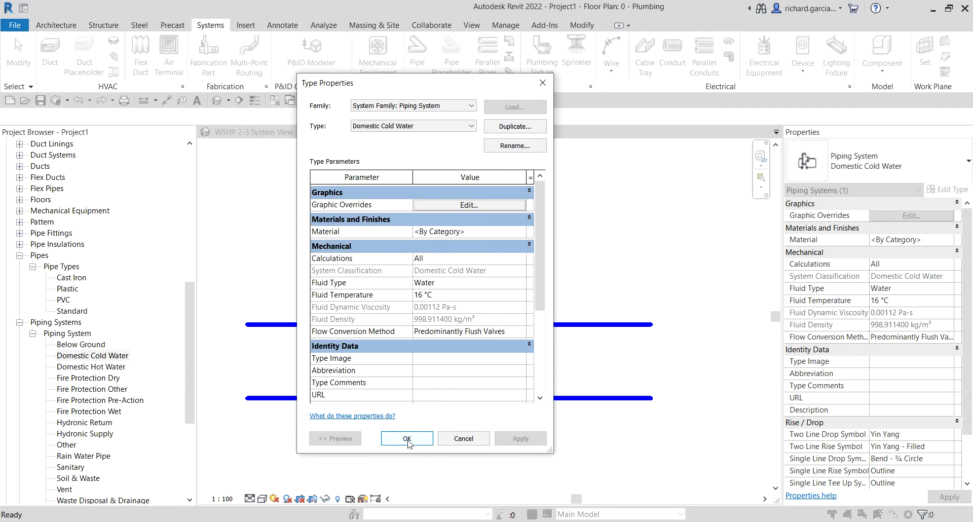
click(407, 439)
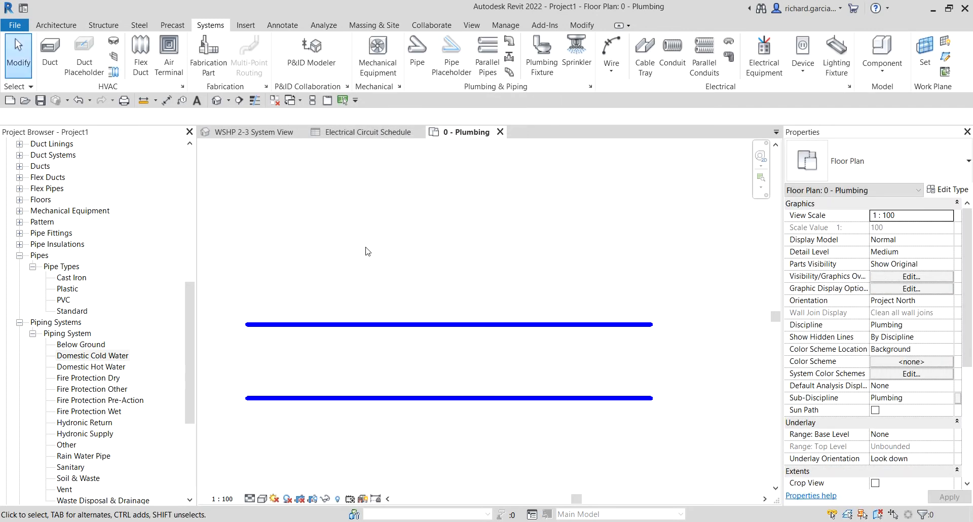
- Draw a horizontal Cast Iron pipe about 4600 mm long with system type Soil & Waste above the existing pipes, aligned with their ends
click(417, 50)
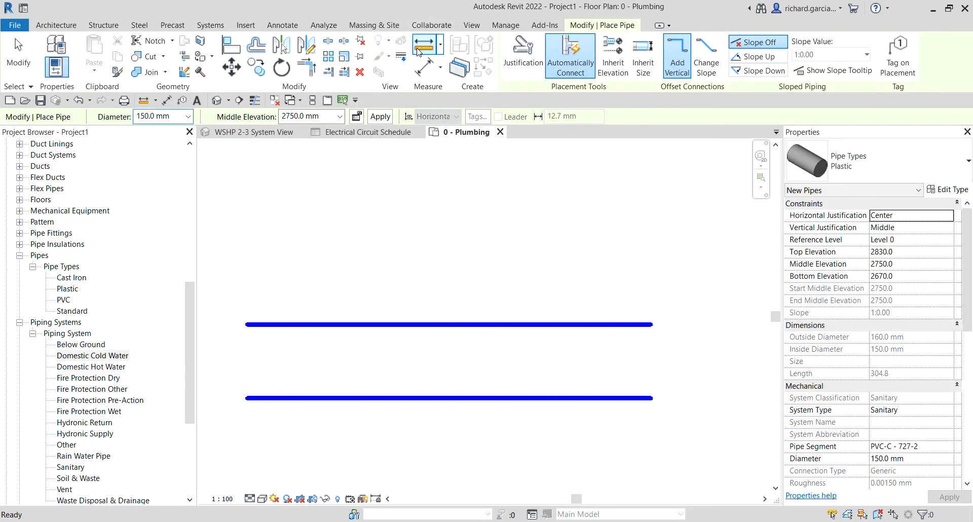
click(902, 170)
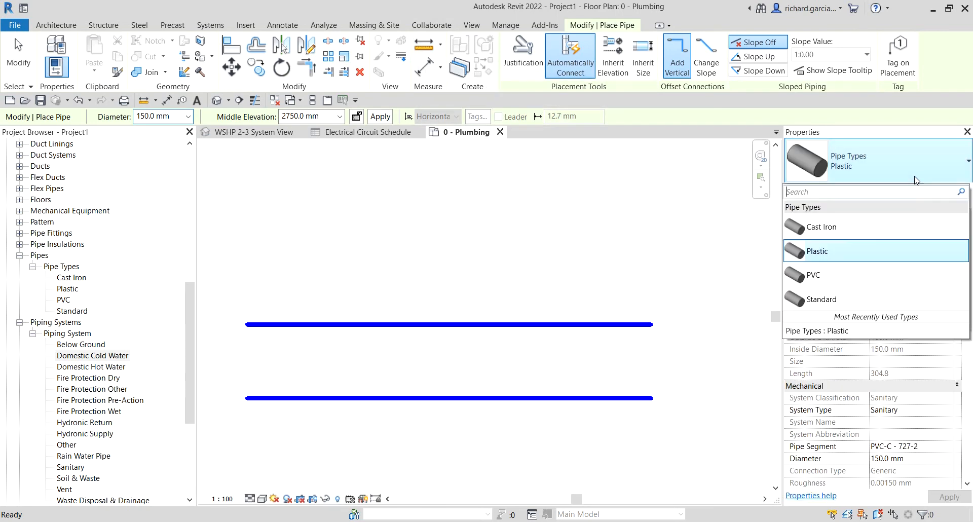
click(851, 227)
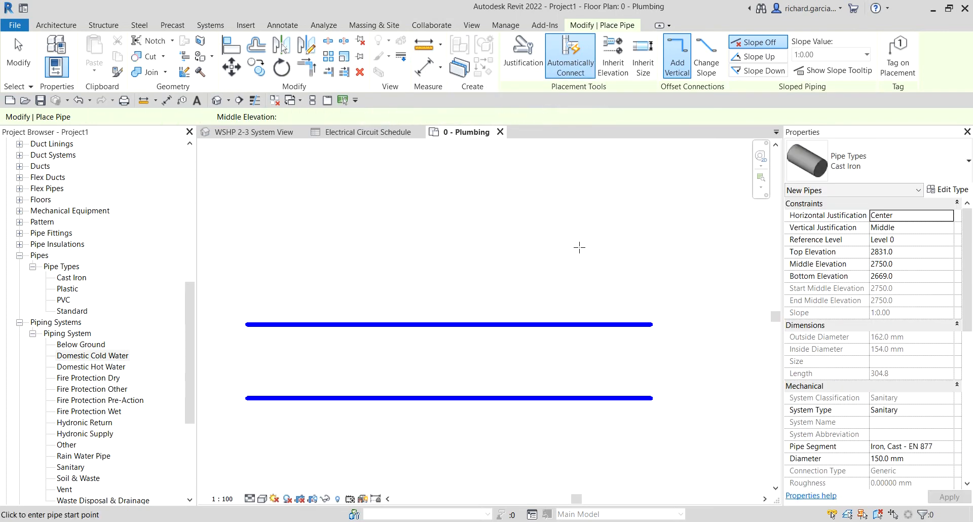
click(941, 409)
click(948, 410)
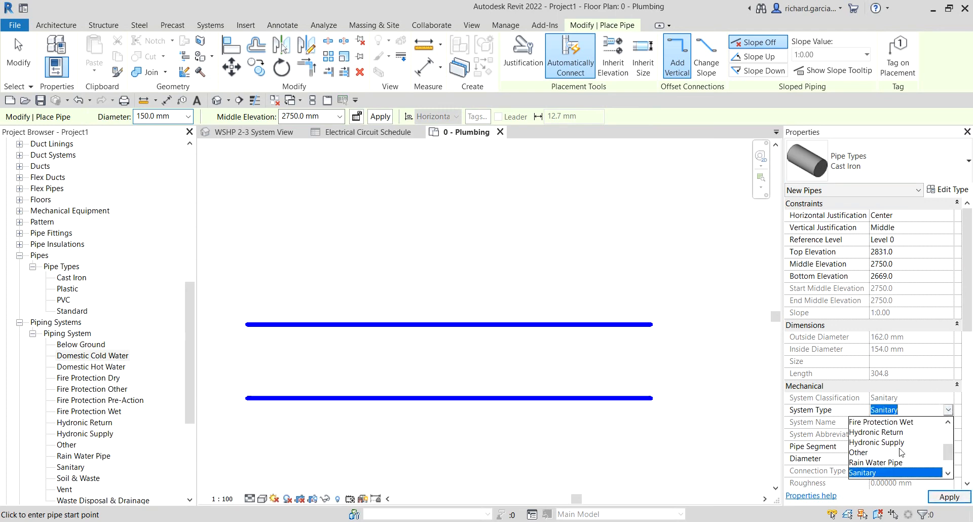
scroll(901, 453, down, 1)
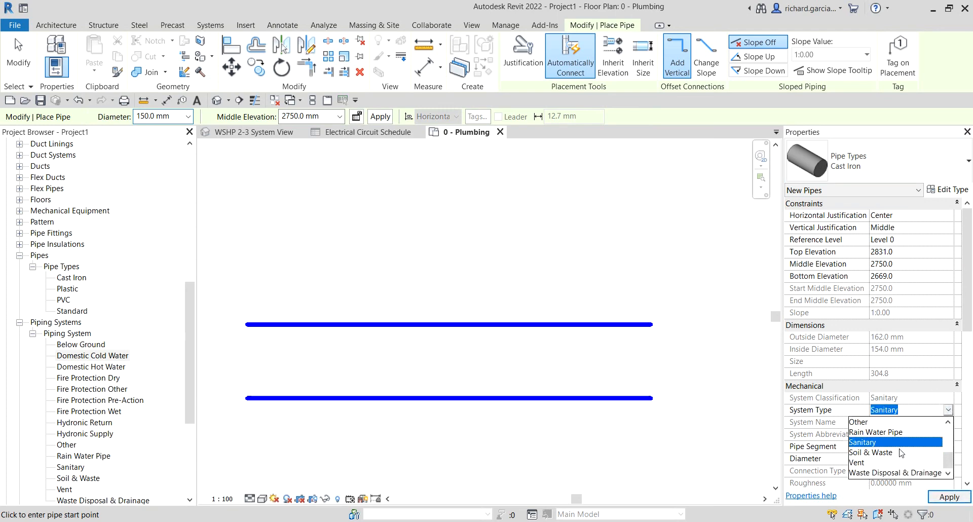
click(869, 452)
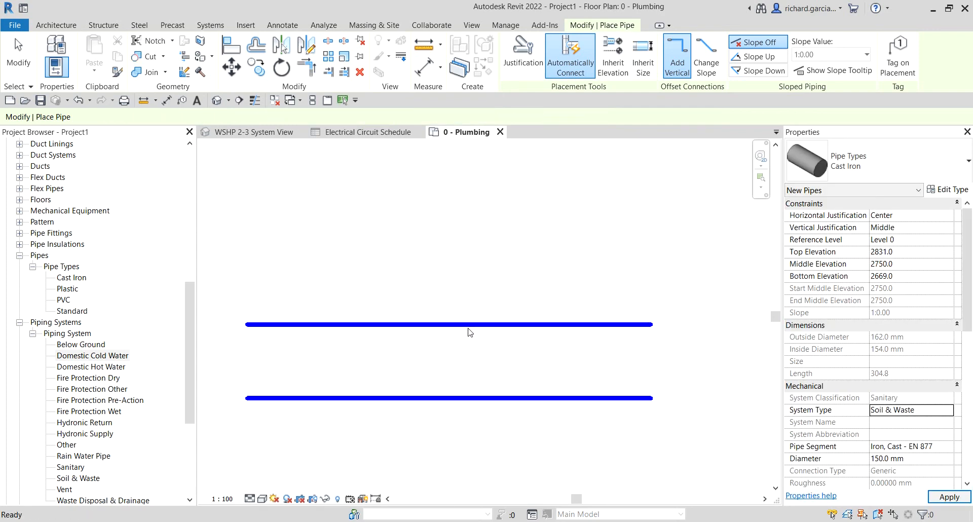
click(246, 251)
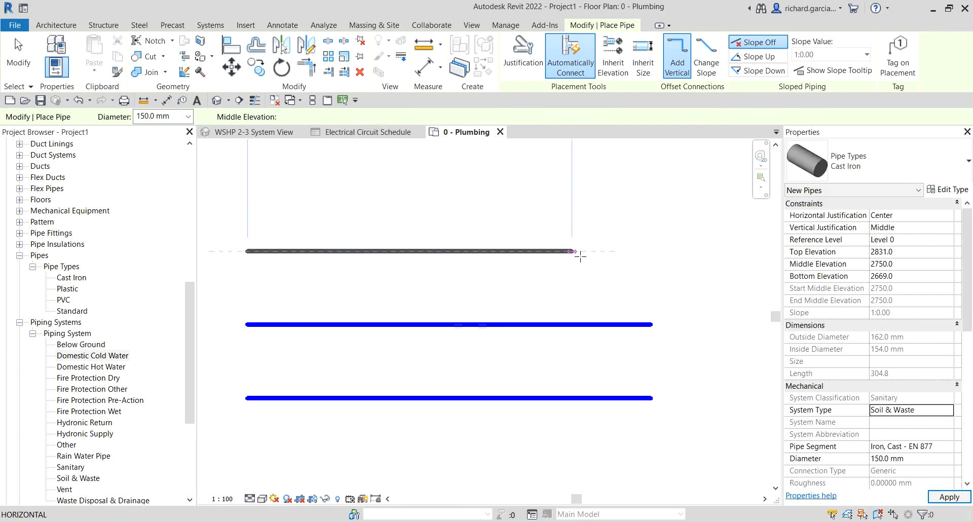
click(652, 251)
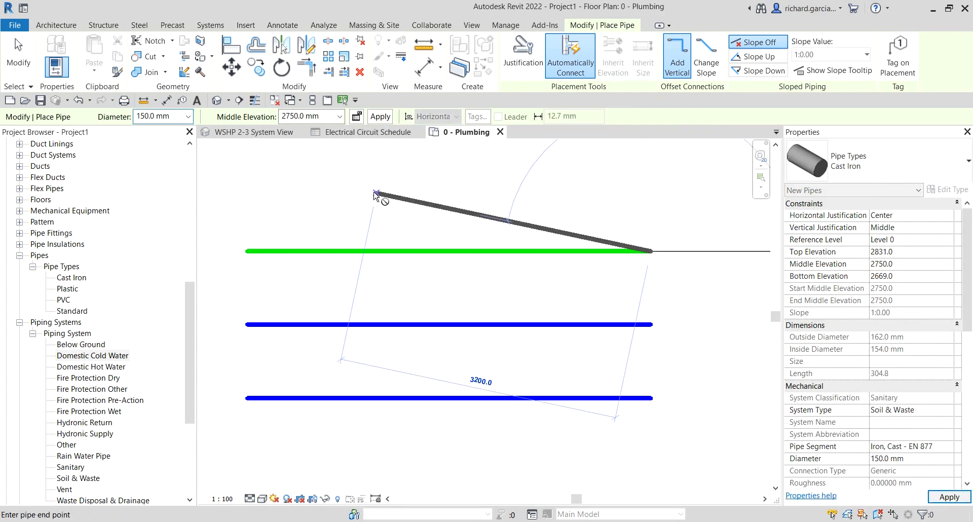
click(19, 56)
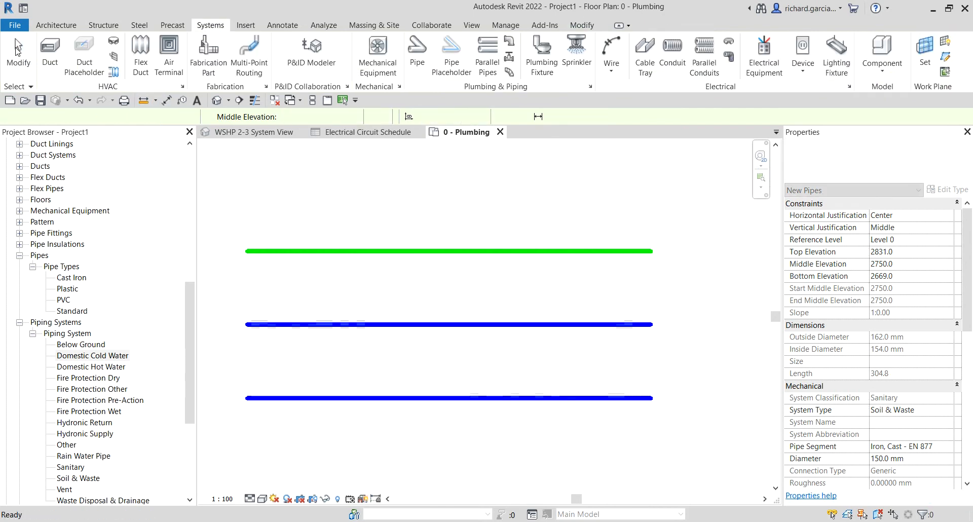
click(393, 251)
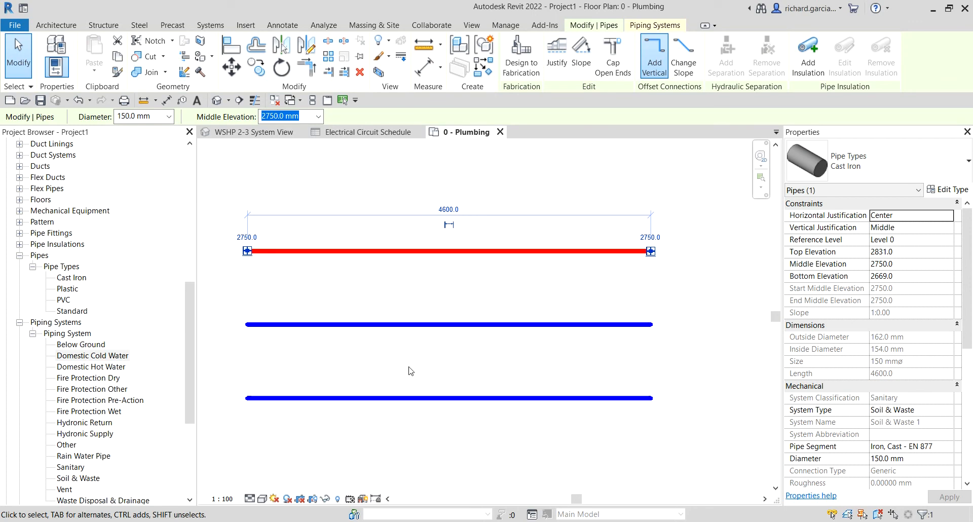
key(Escape)
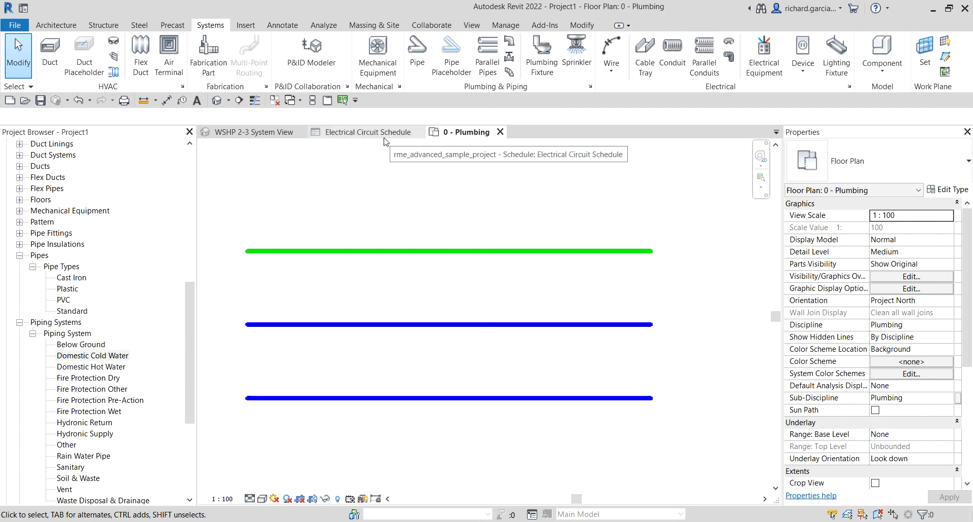
- Close the inactive views from the Electrical Circuit Schedule and tile the schedule beside the 0 - Plumbing floor plan
click(355, 133)
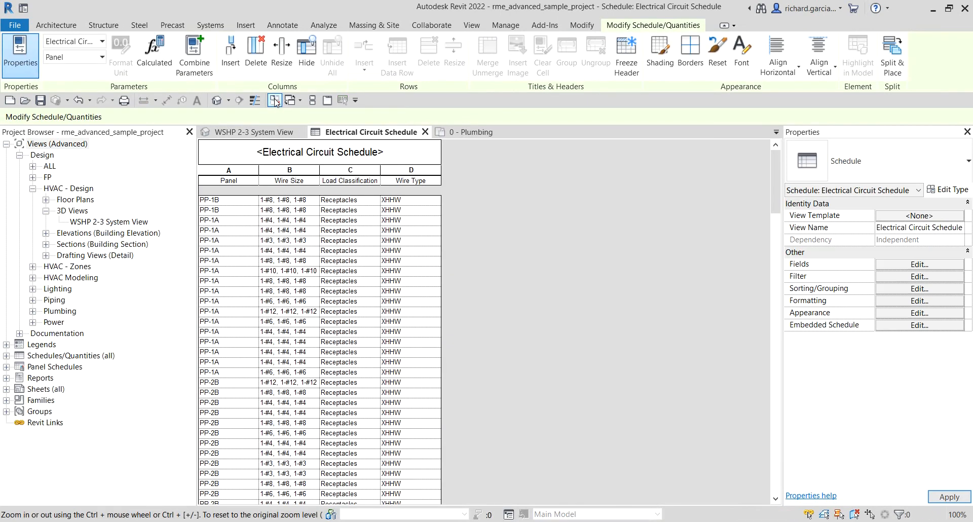
click(275, 99)
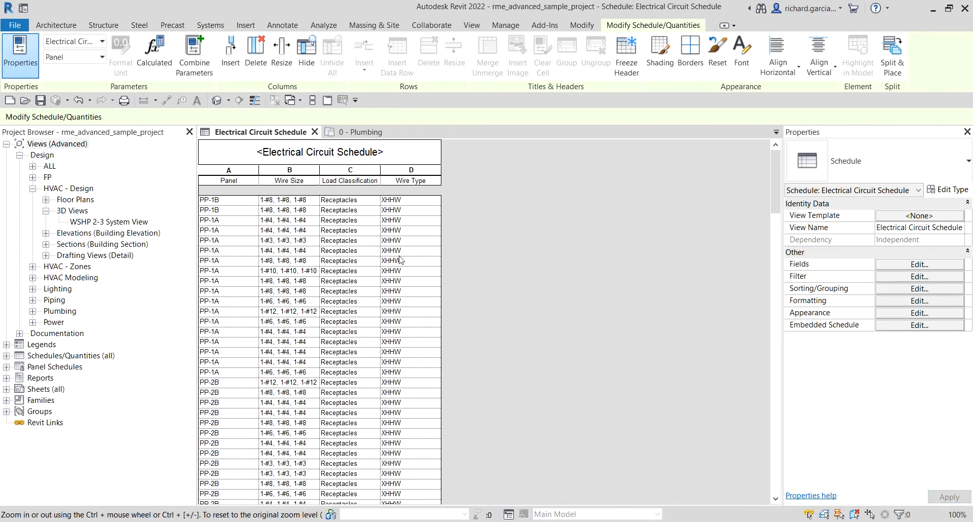
key(w)
key(t)
click(604, 230)
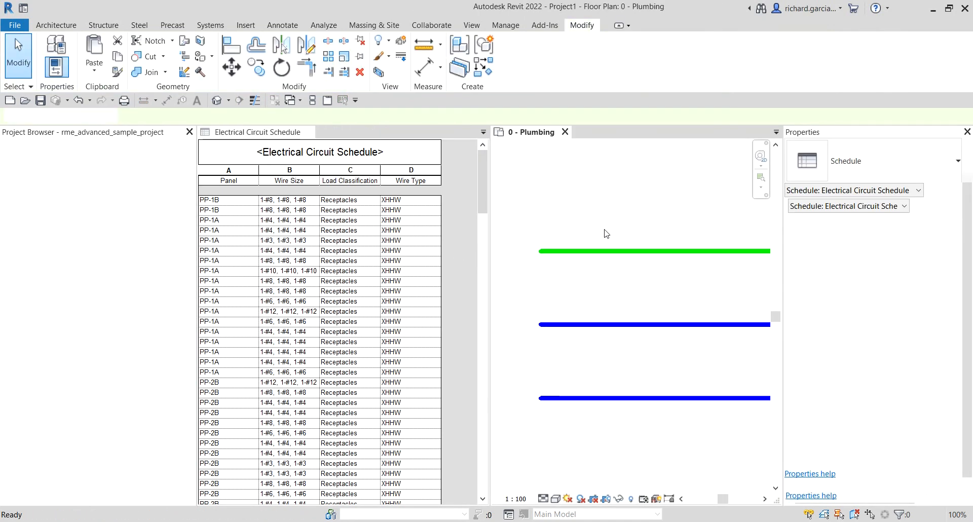
scroll(600, 232, down, 2)
middle_drag(668, 258, 630, 261)
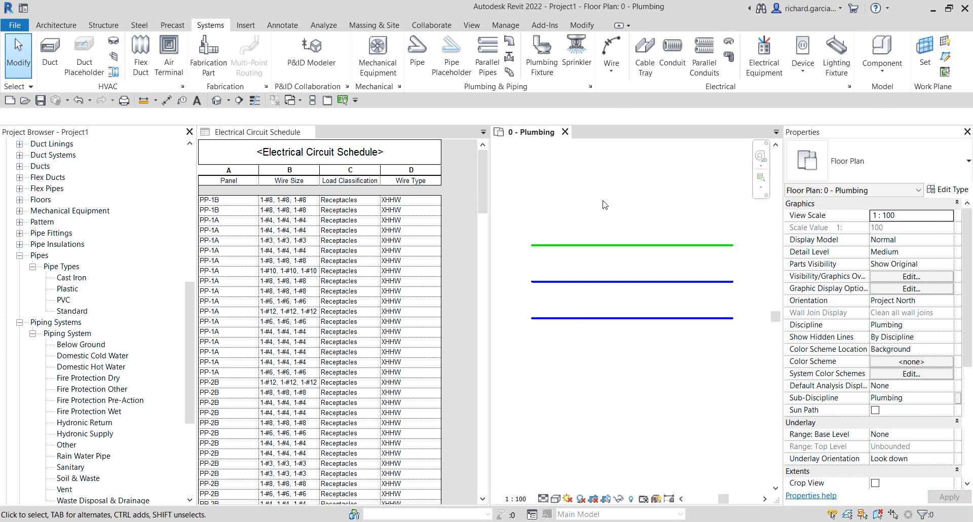